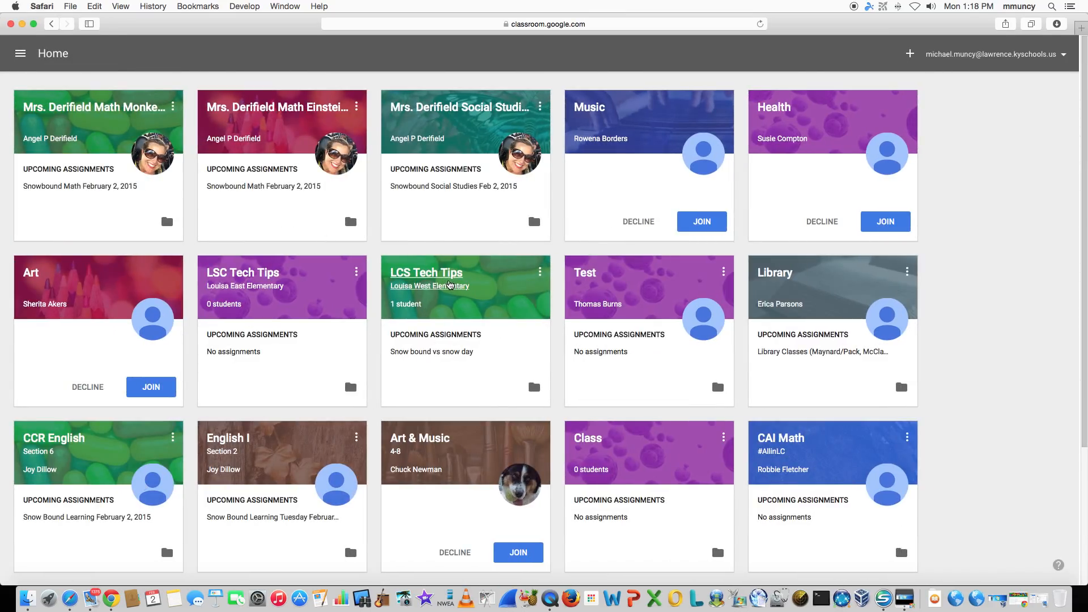
Step: Open the Drive folder of the LCS Tech Tips Louisa West Elementary class and create a new form in it
{"action": "left_click", "coordinate": [535, 388]}
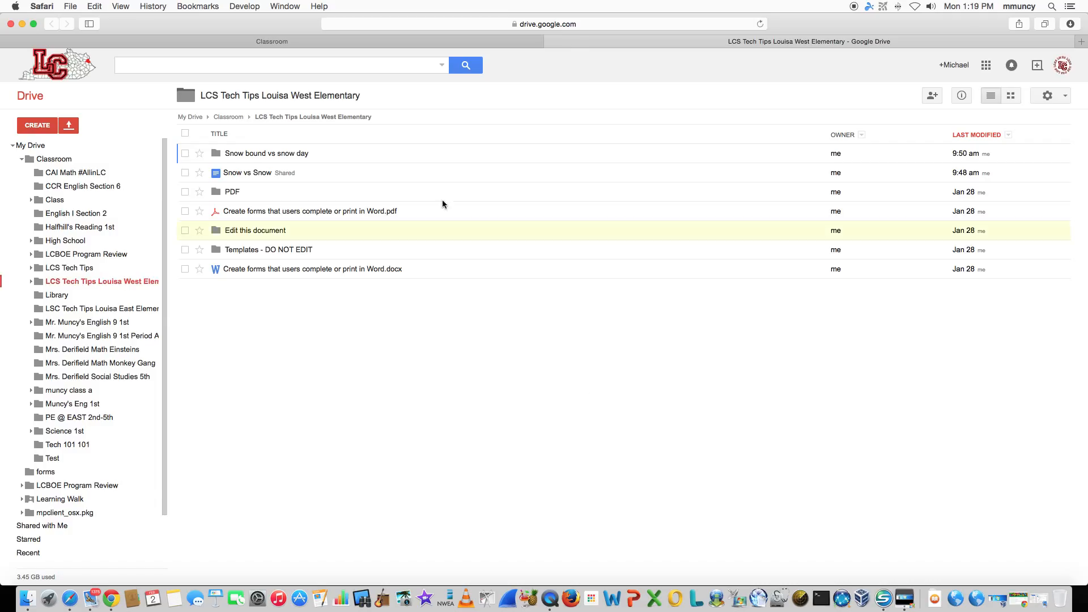
{"action": "left_click", "coordinate": [47, 124]}
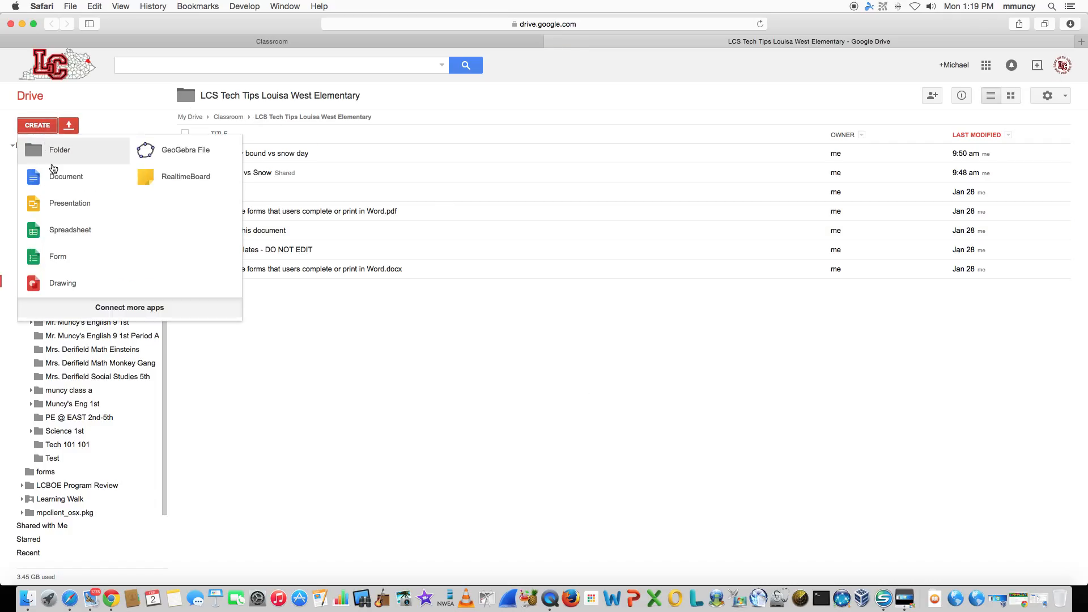
{"action": "left_click", "coordinate": [60, 258]}
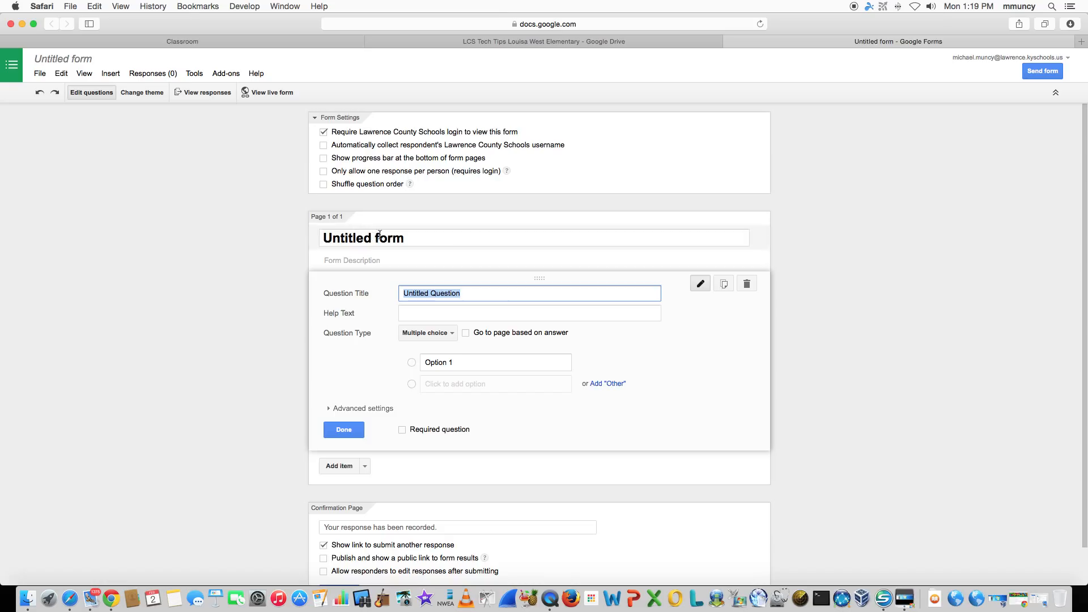
Step: Title the form "Quick Quiz"
{"action": "left_click", "coordinate": [420, 235]}
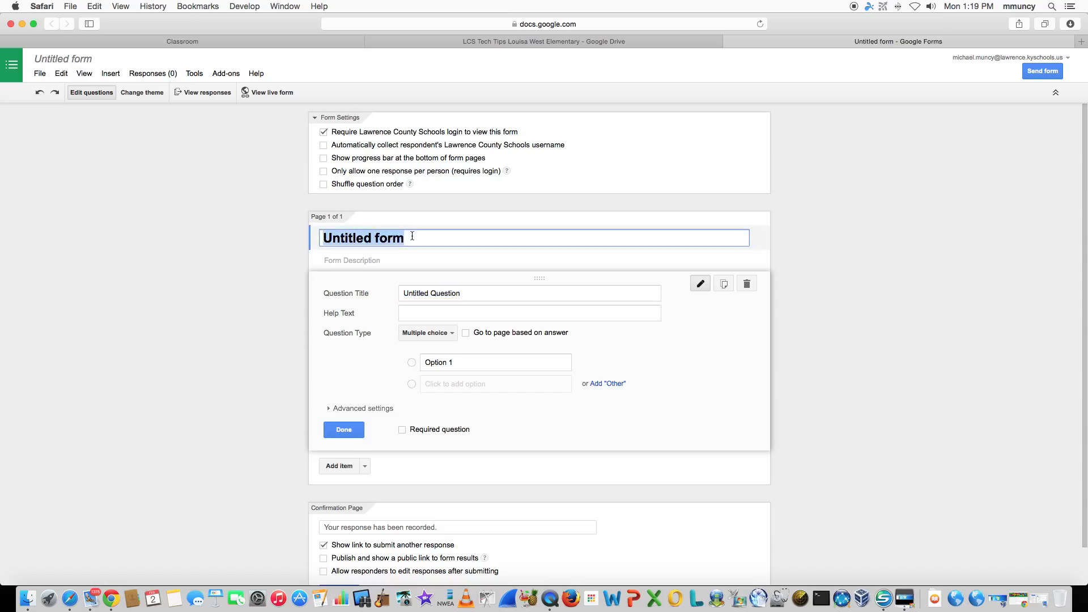
{"action": "type", "text": "Qui"}
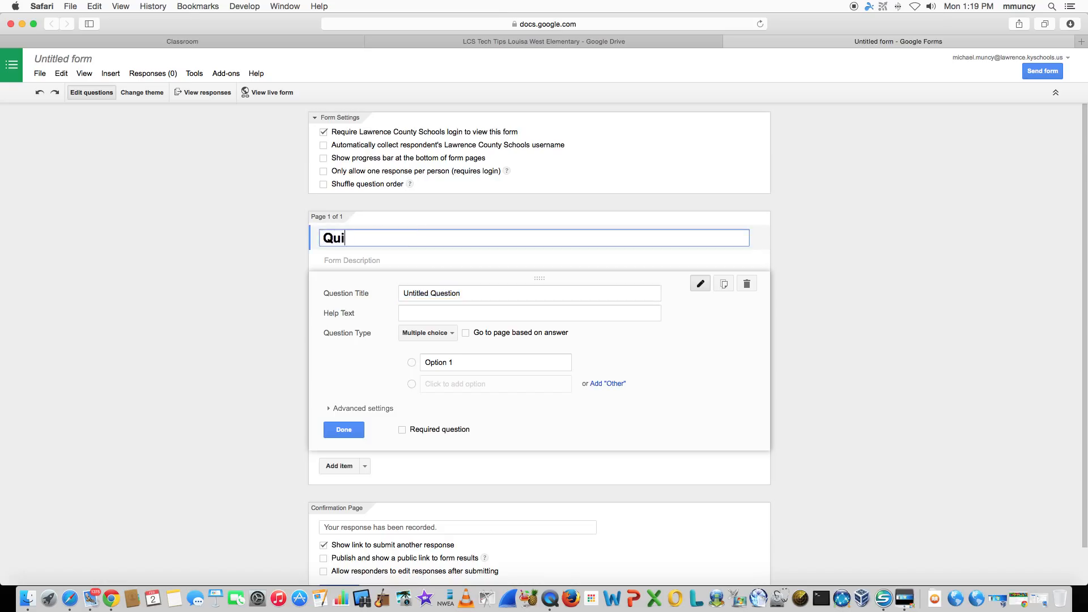
{"action": "type", "text": "ck Quiz"}
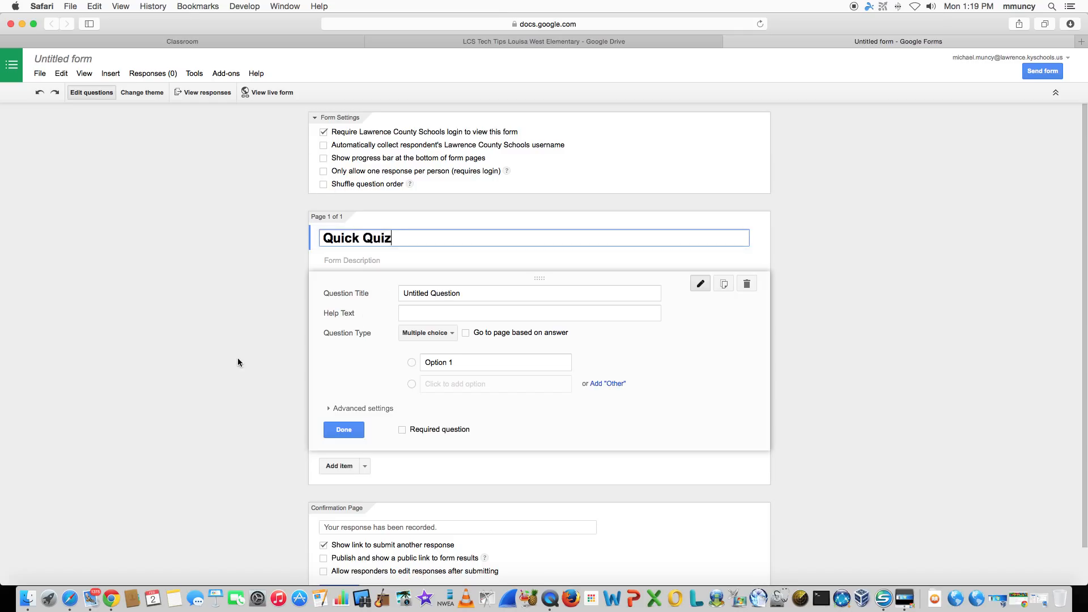
{"action": "left_click", "coordinate": [913, 364]}
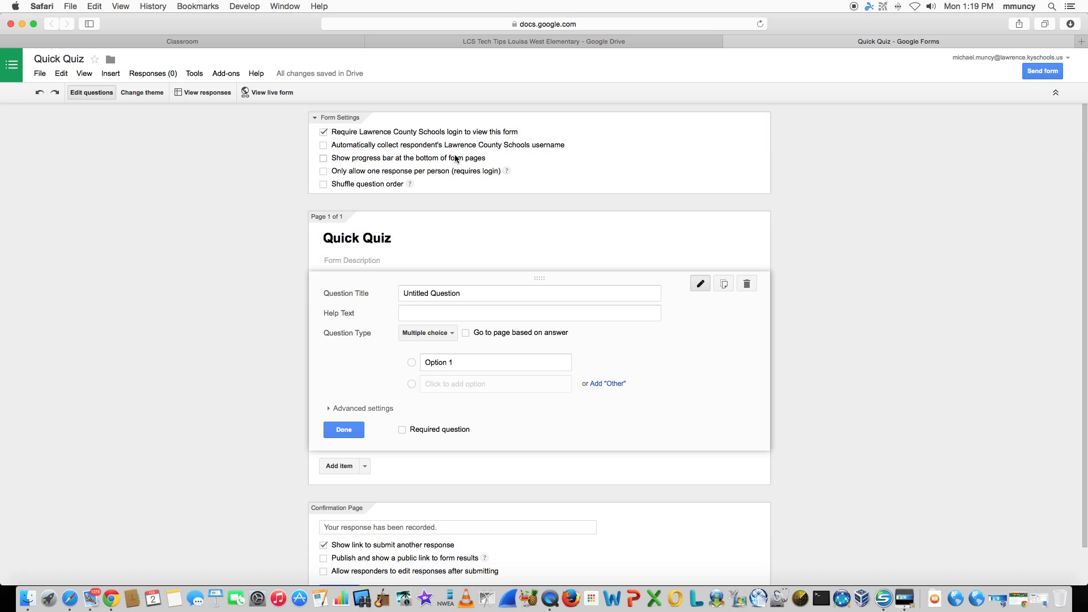
Step: Set the form to allow only one response per person and to automatically collect the respondent's Lawrence County Schools username
{"action": "left_click", "coordinate": [323, 172]}
{"action": "left_click", "coordinate": [323, 146]}
{"action": "left_click", "coordinate": [408, 238]}
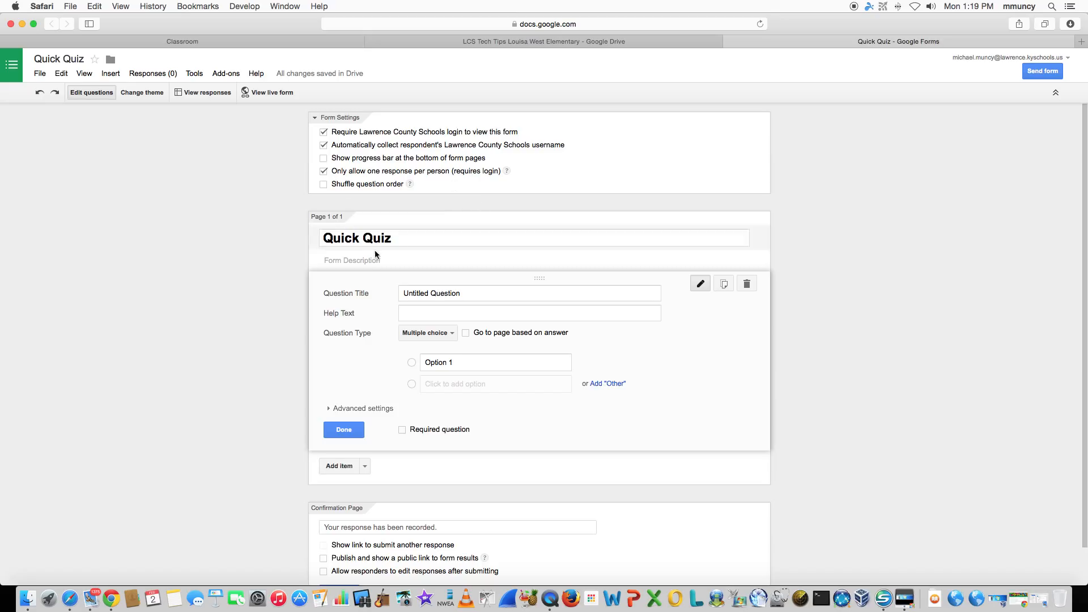
Step: Delete the default question and add Circle.png from the desktop's Shapes folder as an image item
{"action": "left_click", "coordinate": [747, 284]}
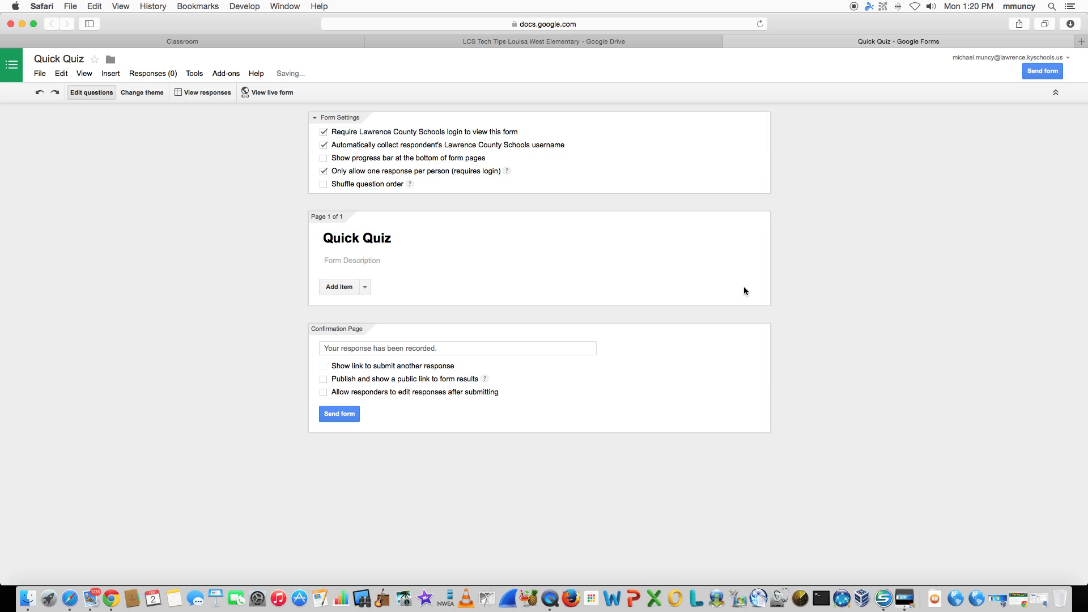
{"action": "left_click", "coordinate": [365, 289]}
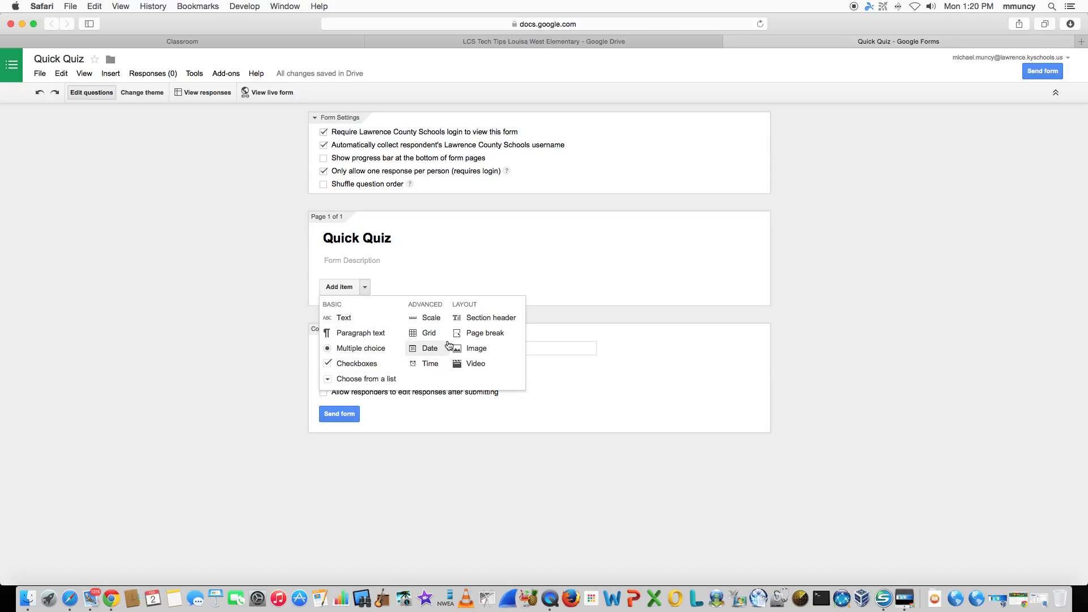
{"action": "left_click", "coordinate": [488, 351]}
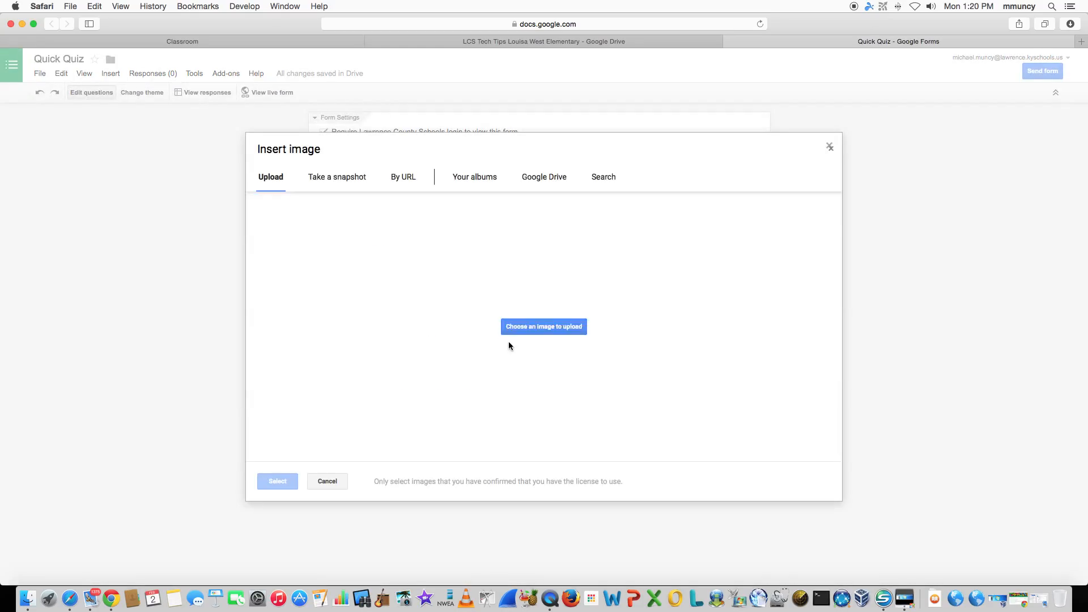
{"action": "left_click_drag", "start_coordinate": [871, 24], "coordinate": [689, 7]}
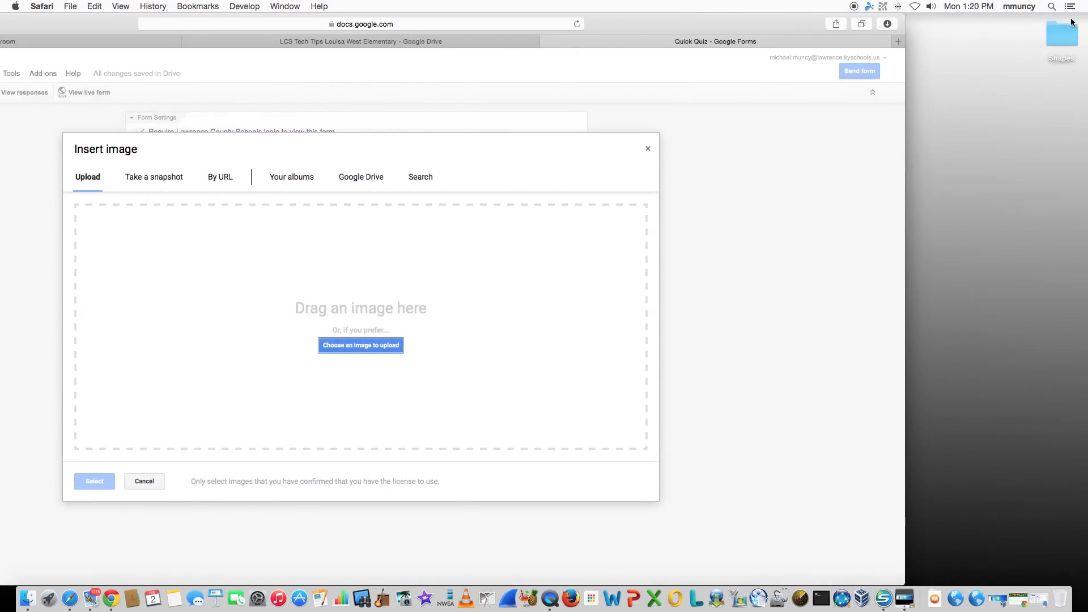
{"action": "double_click", "coordinate": [1061, 35]}
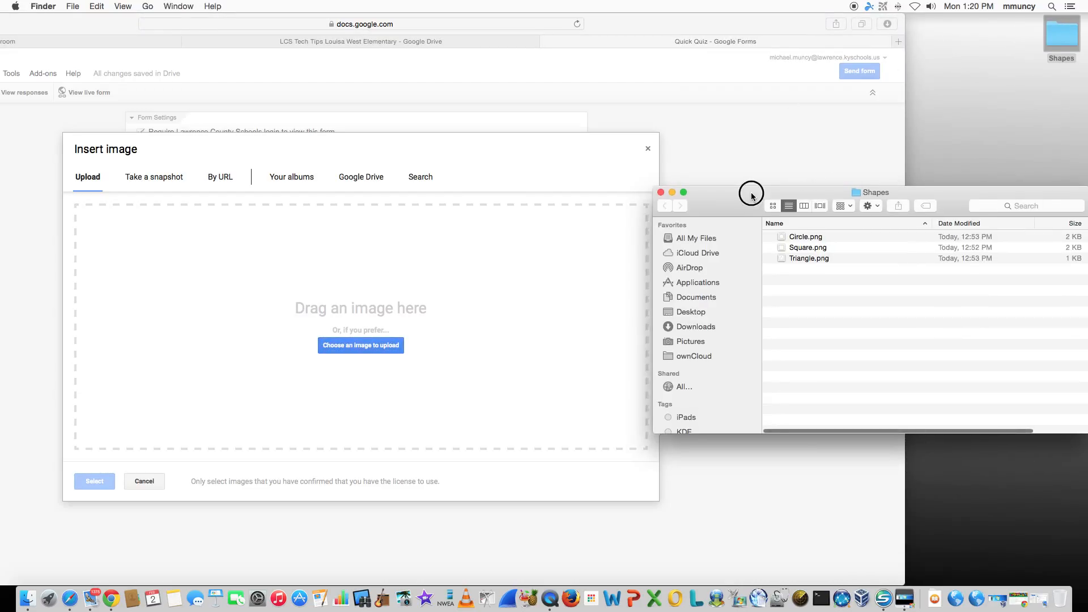
{"action": "left_click_drag", "start_coordinate": [753, 192], "coordinate": [886, 172]}
{"action": "left_click_drag", "start_coordinate": [930, 218], "coordinate": [432, 274]}
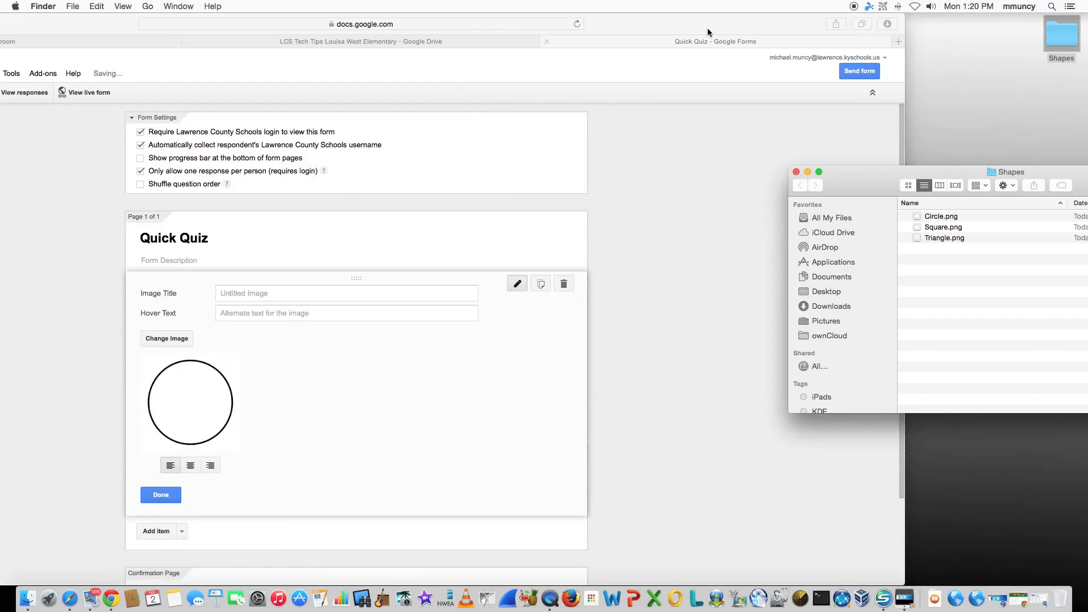
{"action": "left_click_drag", "start_coordinate": [707, 29], "coordinate": [830, 28]}
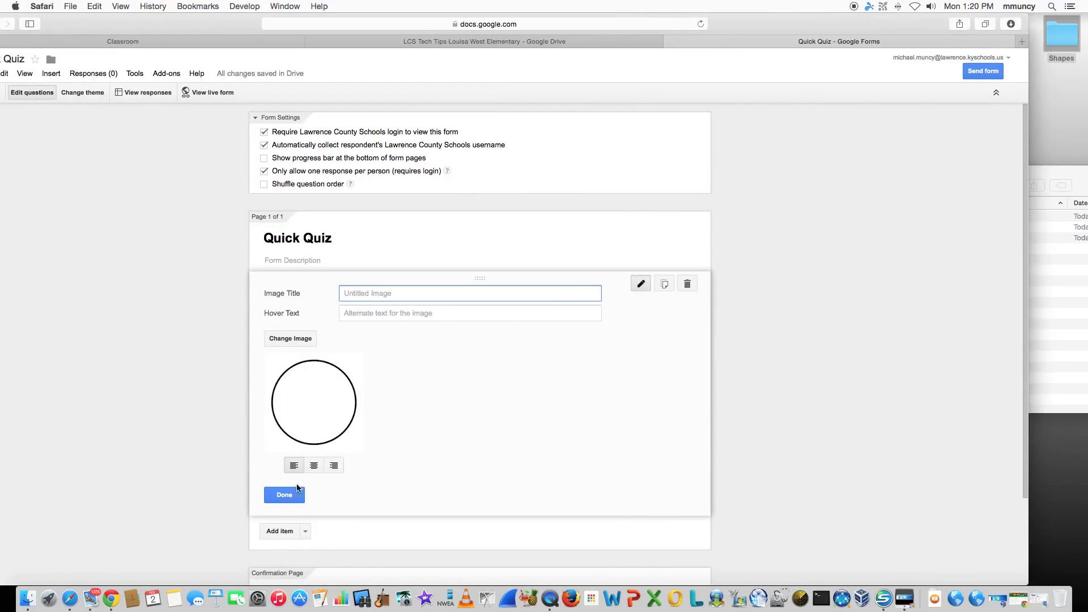
{"action": "left_click", "coordinate": [284, 495]}
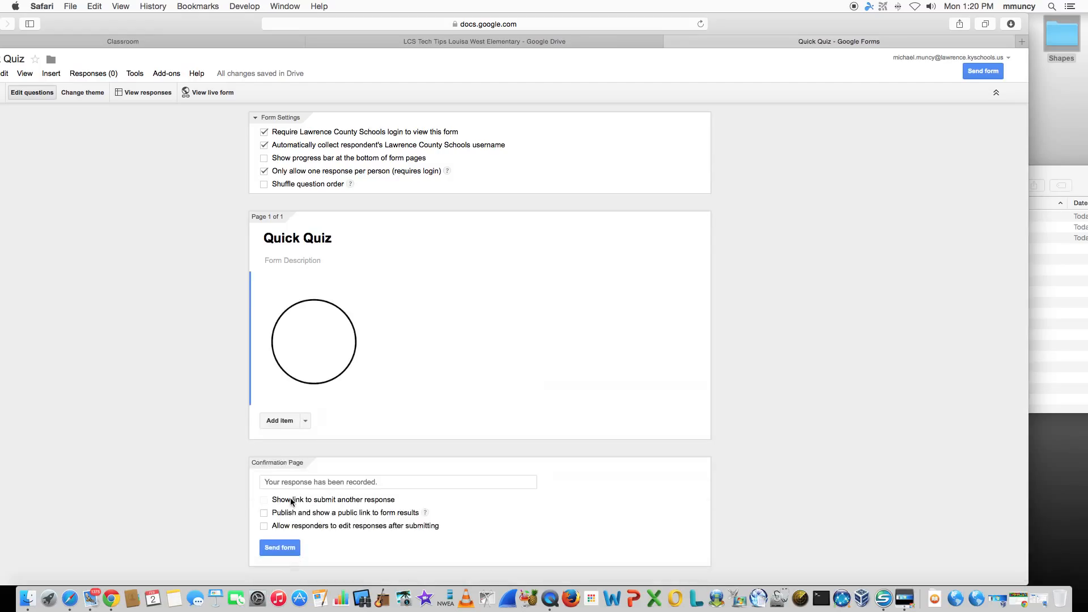
Step: Add a multiple choice question titled "What shape is this?" below the circle image
{"action": "left_click", "coordinate": [306, 423]}
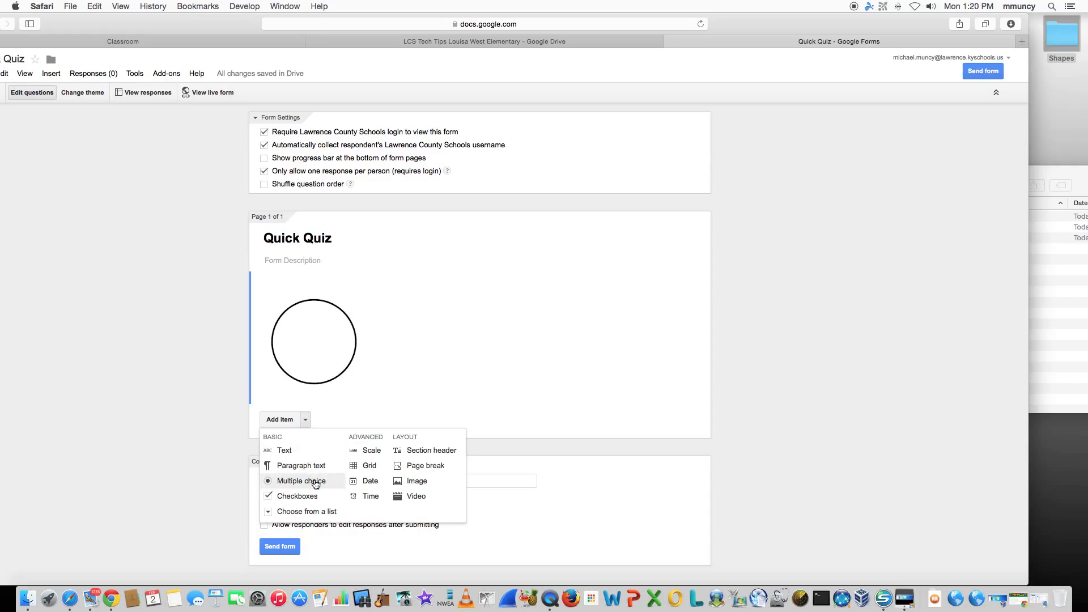
{"action": "left_click", "coordinate": [313, 481]}
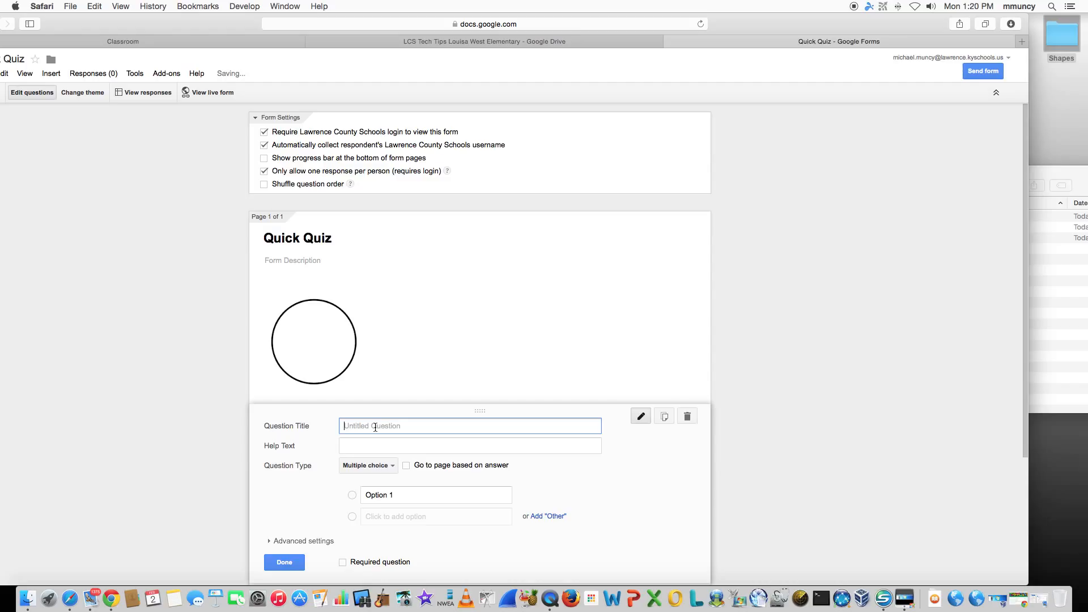
{"action": "type", "text": "W"}
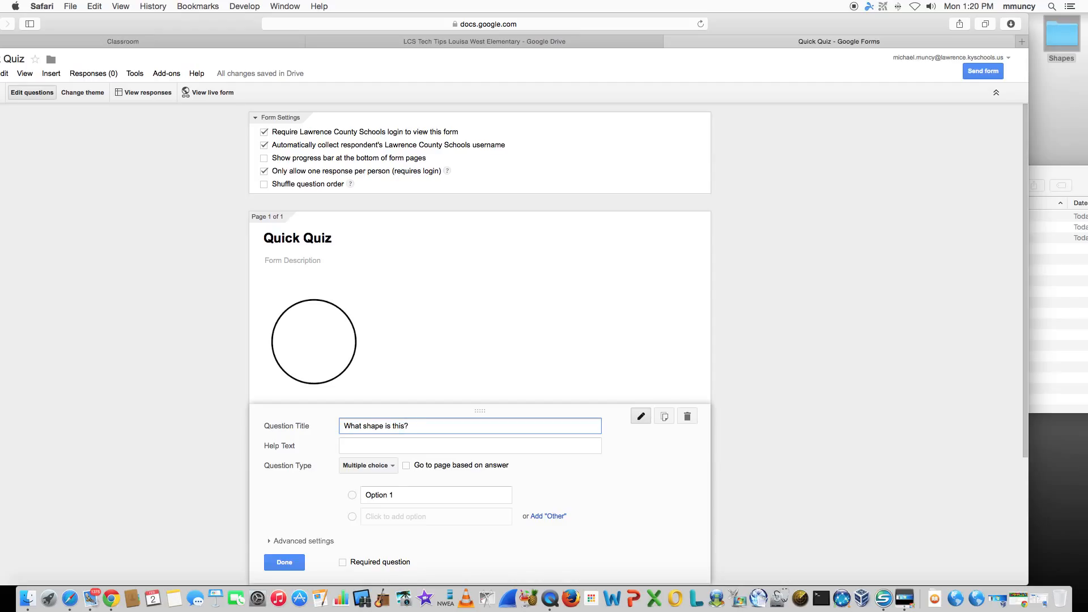
Step: Enter Square, Triangle and Circle as the multiple choice question's answer options
{"action": "left_click", "coordinate": [402, 496]}
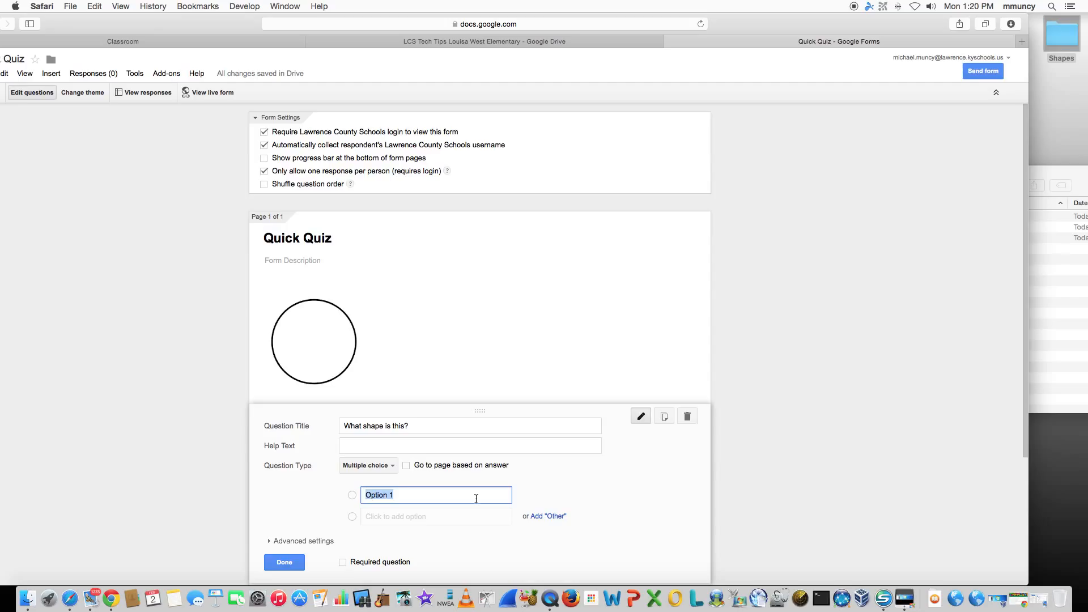
{"action": "type", "text": "Square"}
{"action": "left_click", "coordinate": [430, 515]}
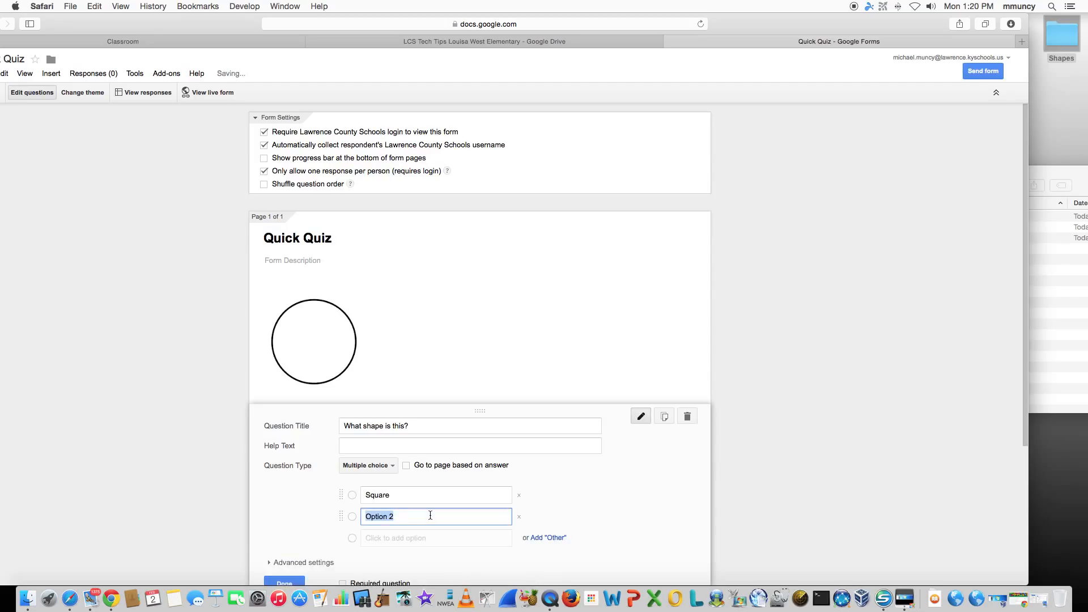
{"action": "type", "text": "Triangle"}
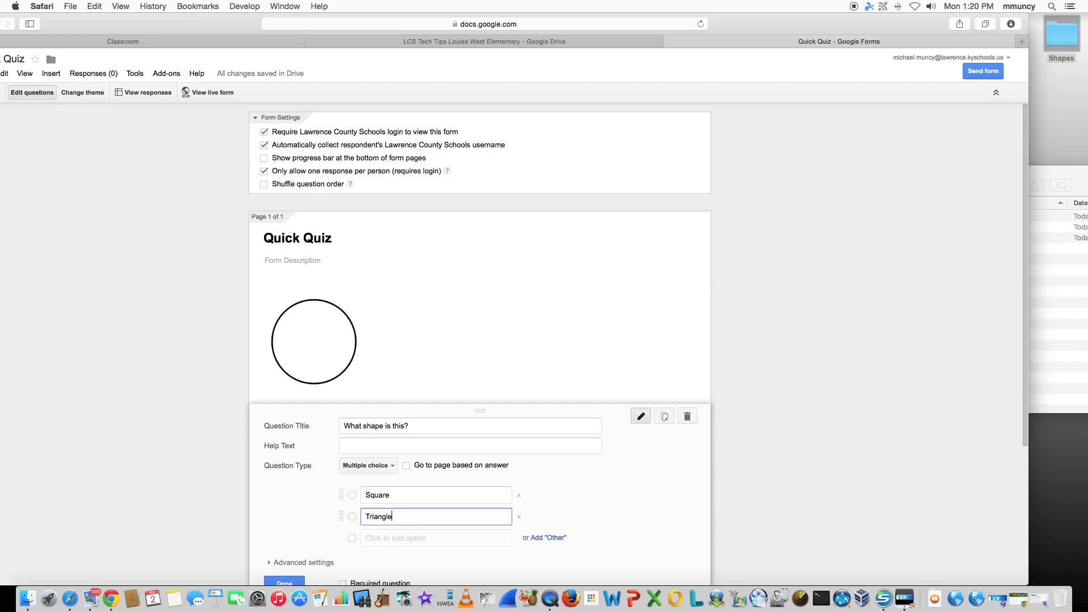
{"action": "left_click", "coordinate": [408, 537]}
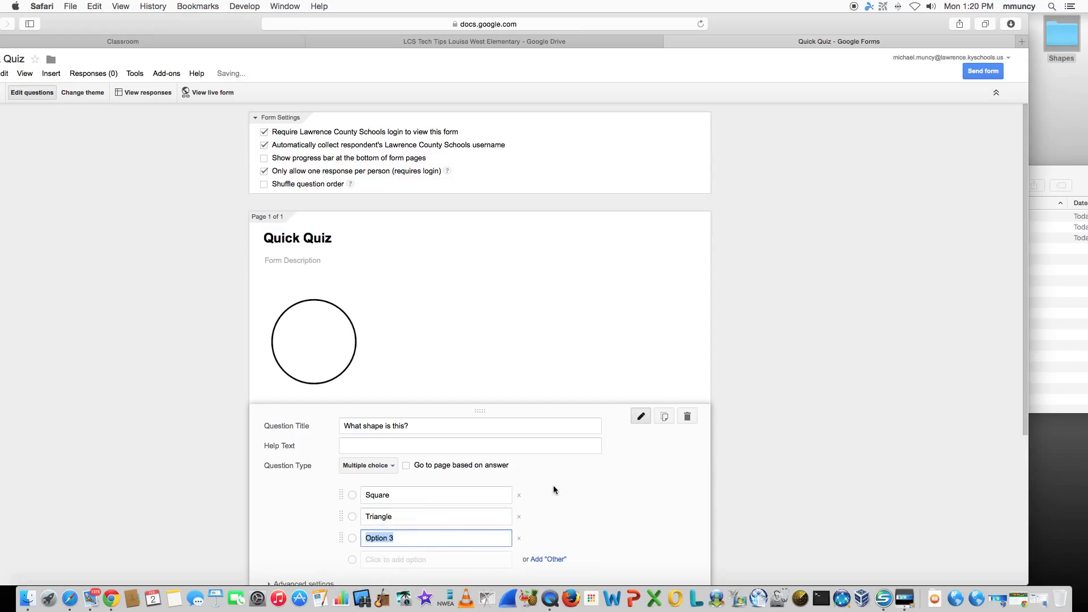
{"action": "type", "text": "Circle"}
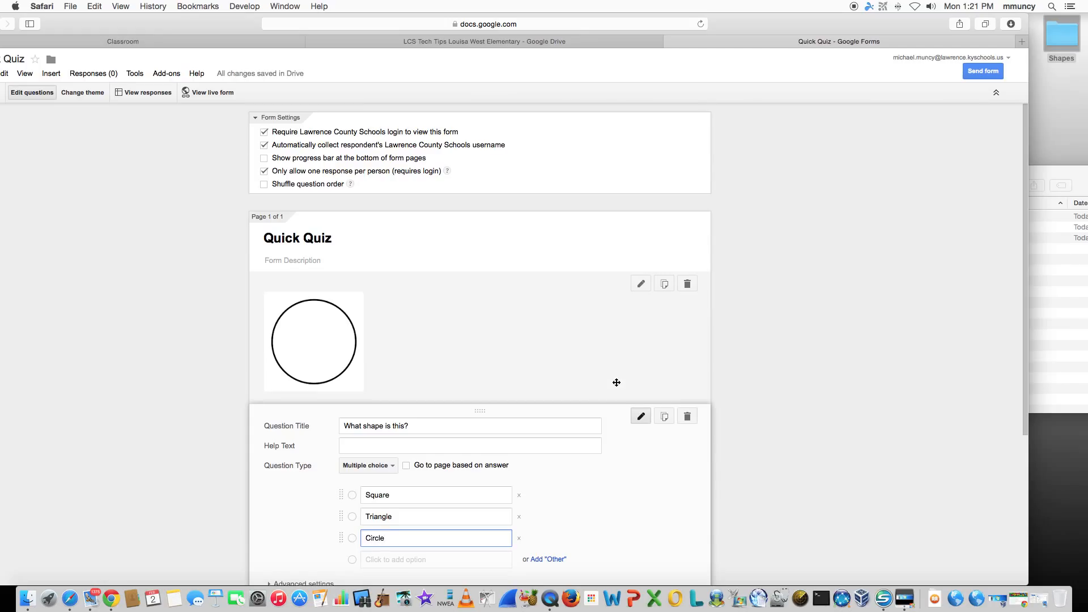
Step: Make the multiple choice question required and finish editing it
{"action": "scroll", "coordinate": [894, 385], "scroll_direction": "down", "scroll_amount": 3}
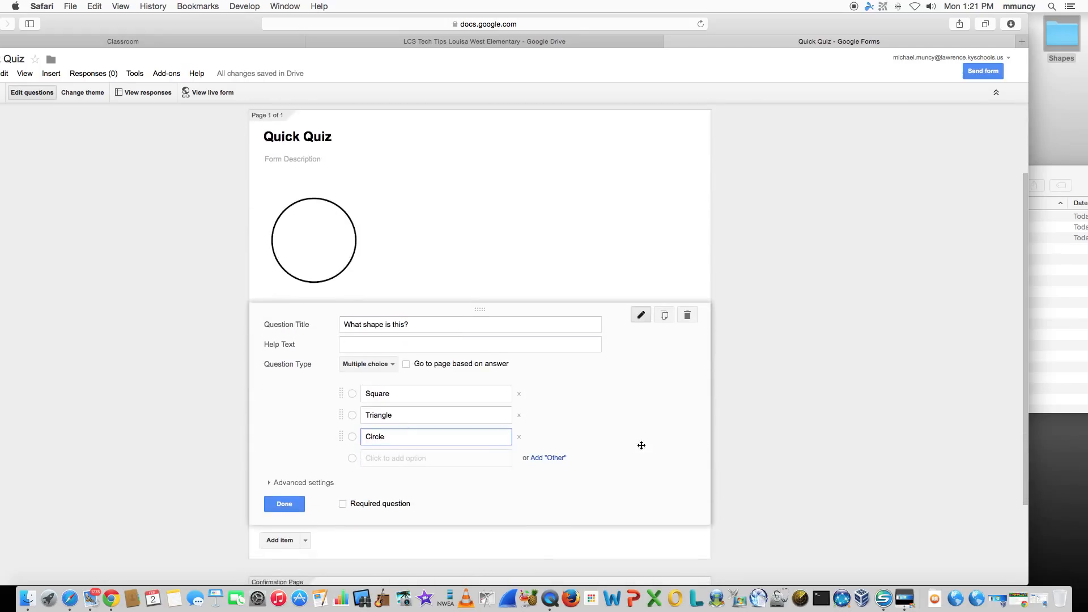
{"action": "left_click", "coordinate": [342, 504]}
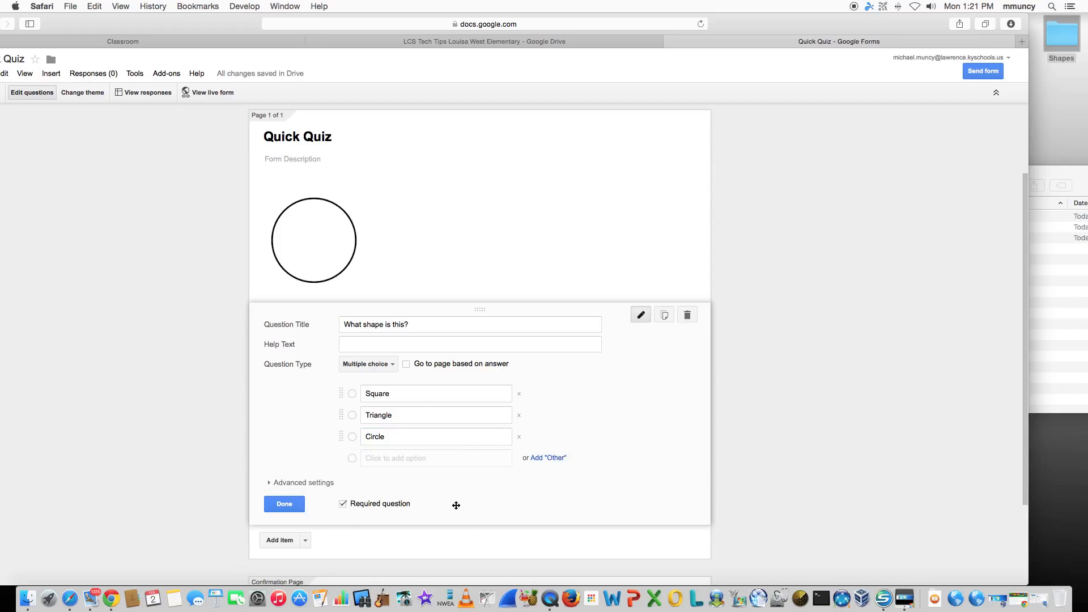
{"action": "left_click", "coordinate": [277, 506]}
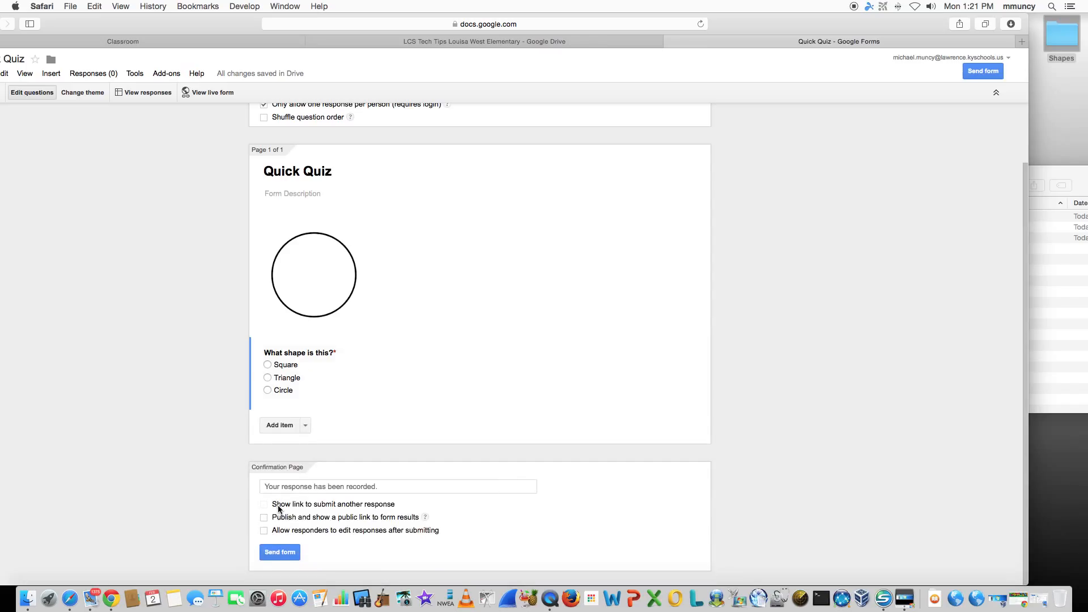
Step: Add Square.png from the Shapes folder as an image item below the multiple choice question
{"action": "left_click", "coordinate": [306, 426]}
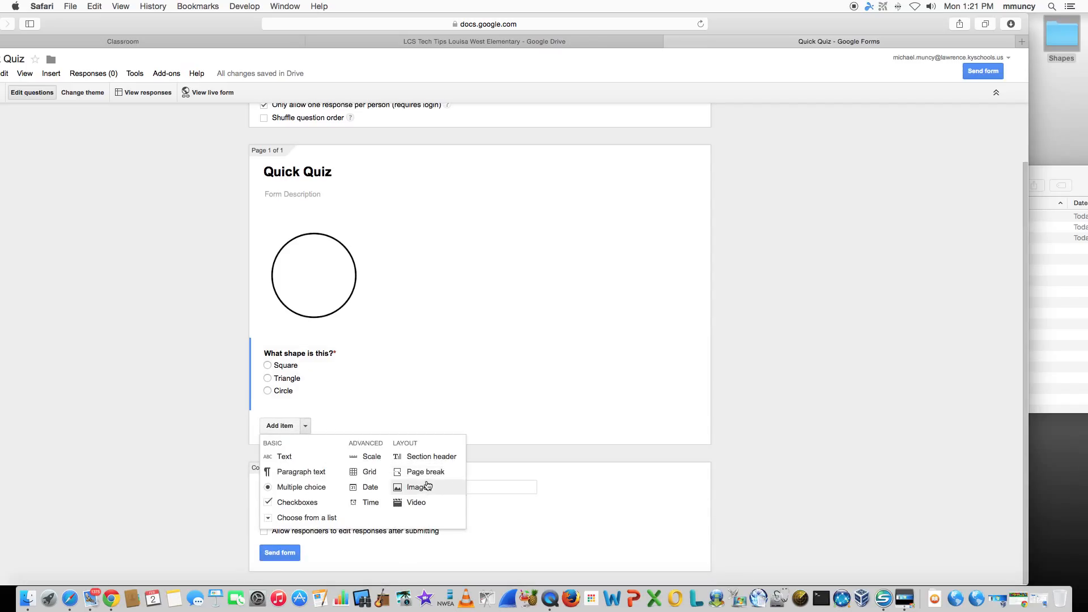
{"action": "left_click", "coordinate": [425, 487]}
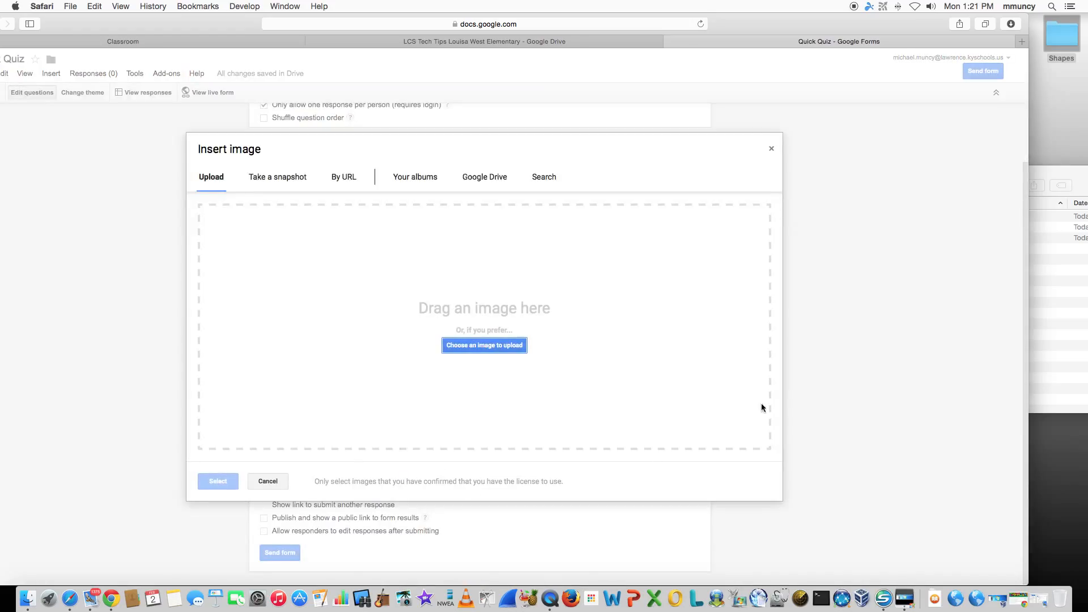
{"action": "left_click", "coordinate": [1079, 186]}
{"action": "left_click_drag", "start_coordinate": [948, 229], "coordinate": [498, 322]}
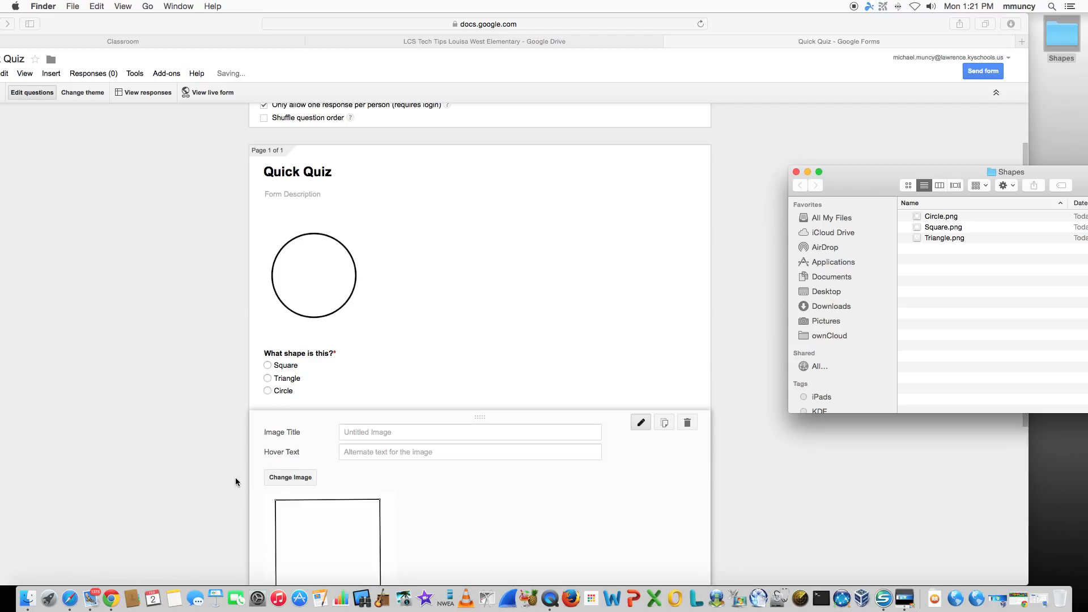
Step: Add a text question titled "What shape is this?" below the square image, with the help text "write your answer in the box"
{"action": "scroll", "coordinate": [238, 481], "scroll_direction": "down", "scroll_amount": 4}
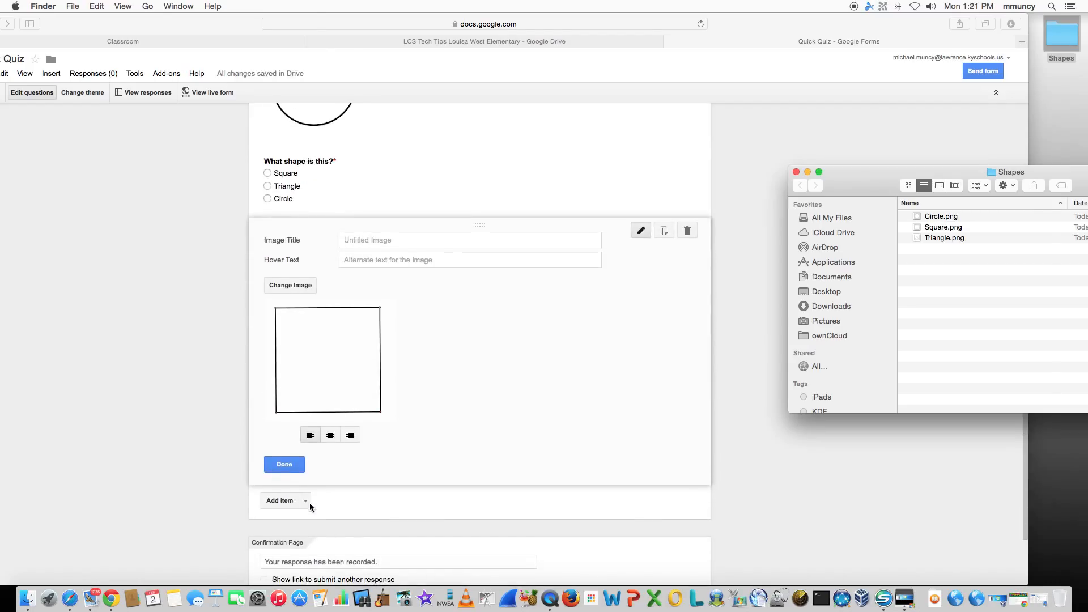
{"action": "left_click", "coordinate": [304, 504]}
{"action": "left_click", "coordinate": [305, 502]}
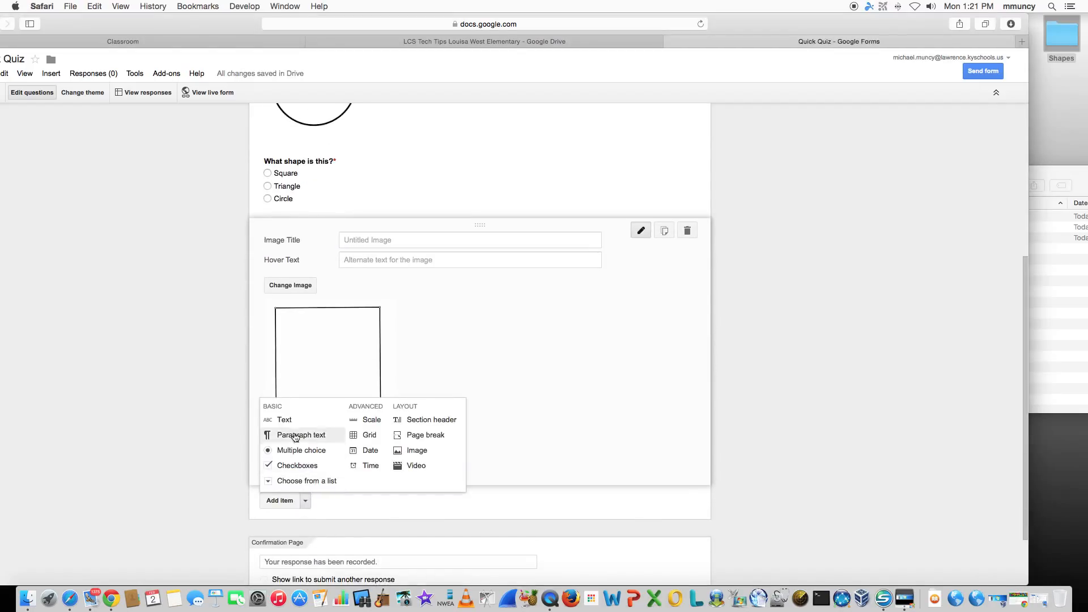
{"action": "left_click", "coordinate": [290, 422]}
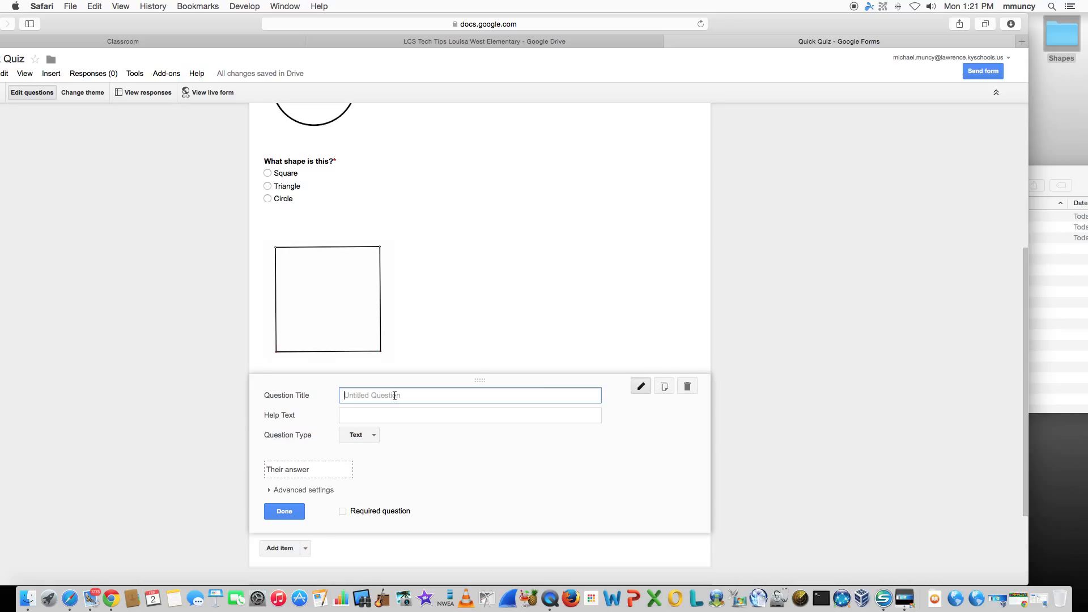
{"action": "type", "text": "W"}
{"action": "left_click", "coordinate": [382, 415]}
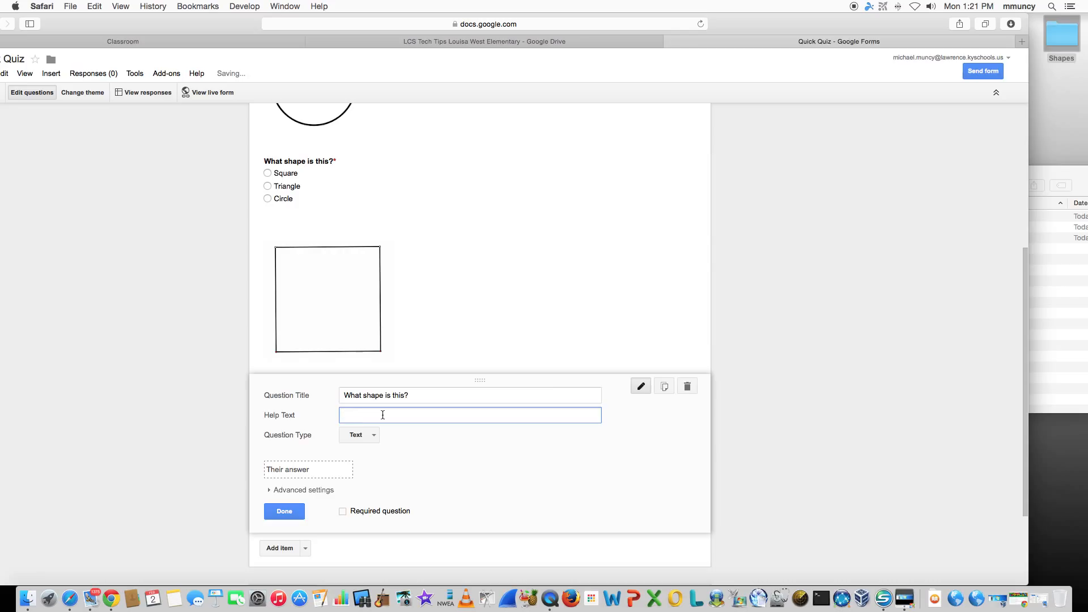
{"action": "type", "text": "write your answer in the box"}
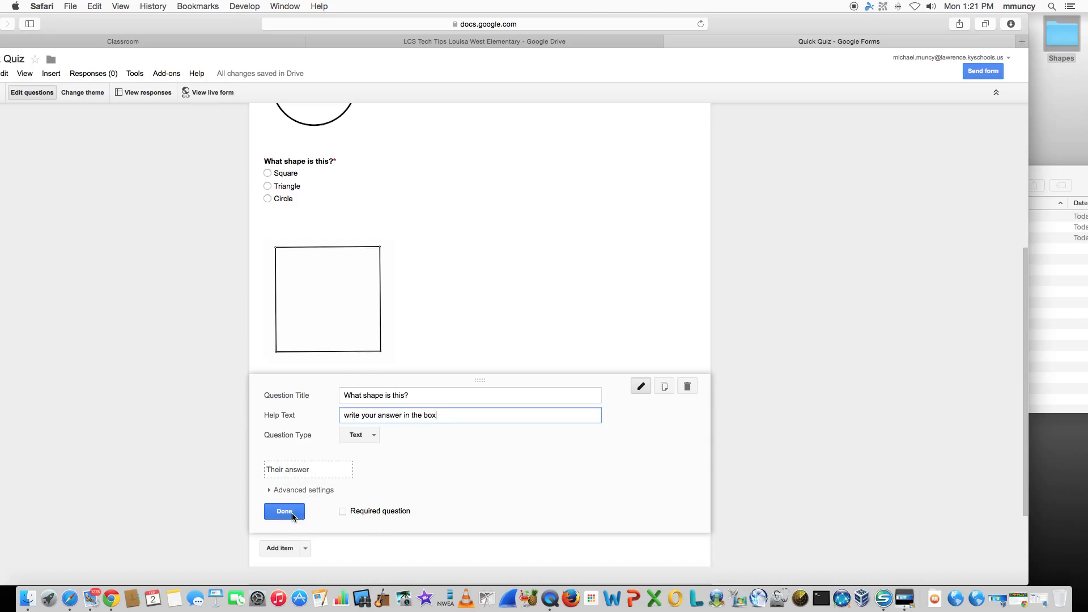
Step: Make the square's question required and change its question type to Multiple choice
{"action": "left_click", "coordinate": [342, 512]}
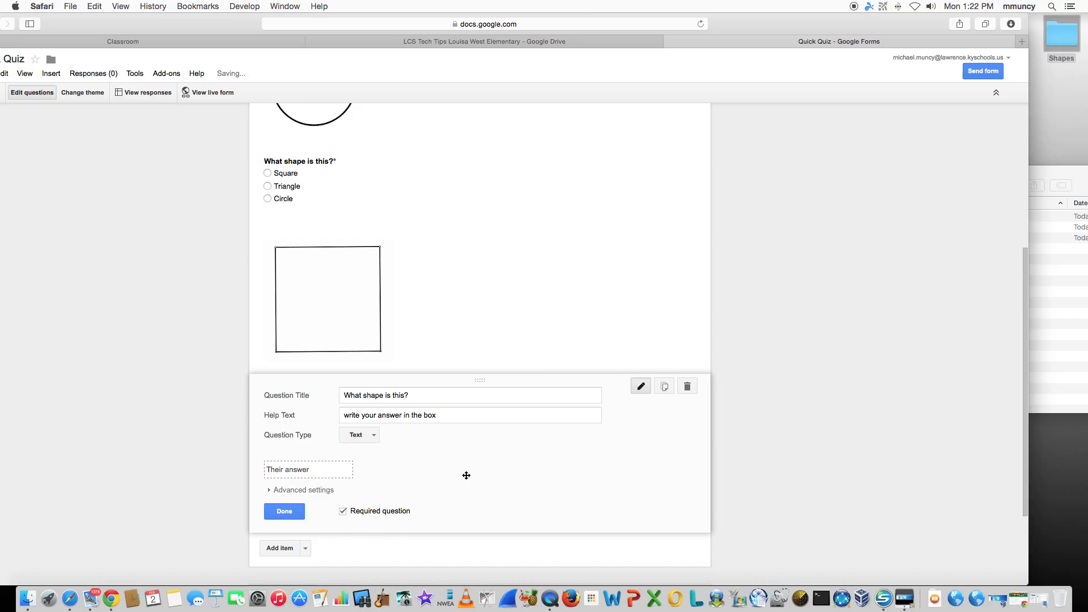
{"action": "scroll", "coordinate": [465, 479], "scroll_direction": "down", "scroll_amount": 2}
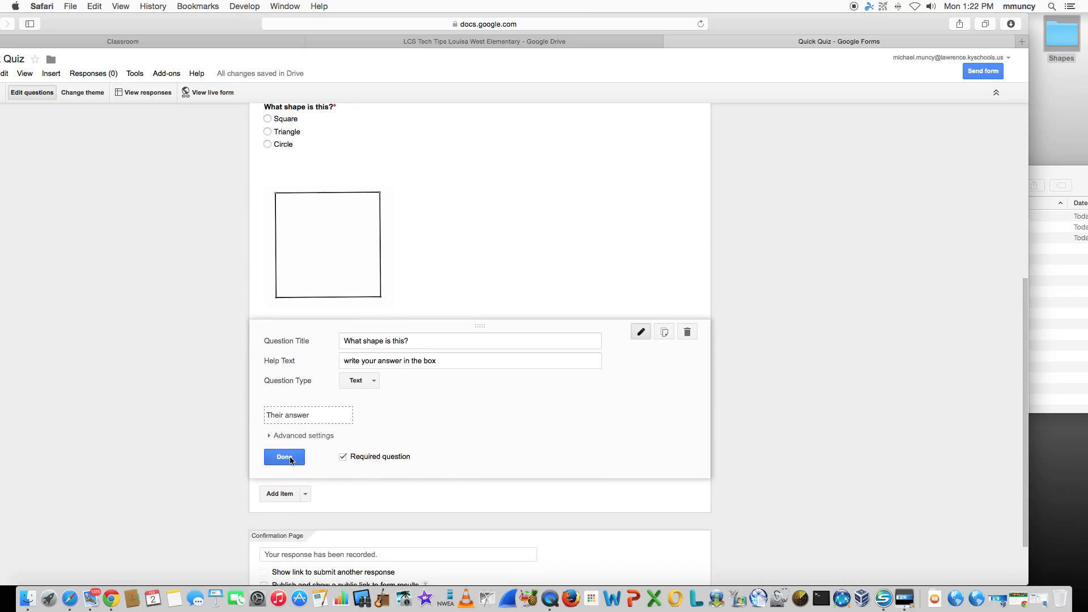
{"action": "left_click", "coordinate": [374, 381]}
{"action": "left_click", "coordinate": [393, 412]}
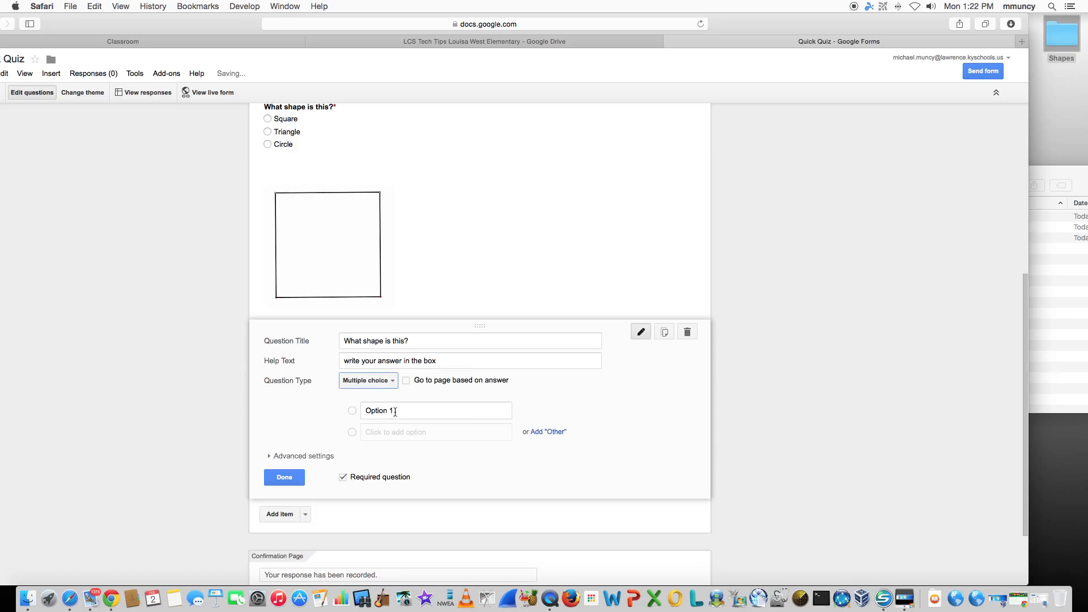
Step: Enter Circle, Triangle and Square as the answer options of the square's question and finish editing it
{"action": "left_click", "coordinate": [421, 411]}
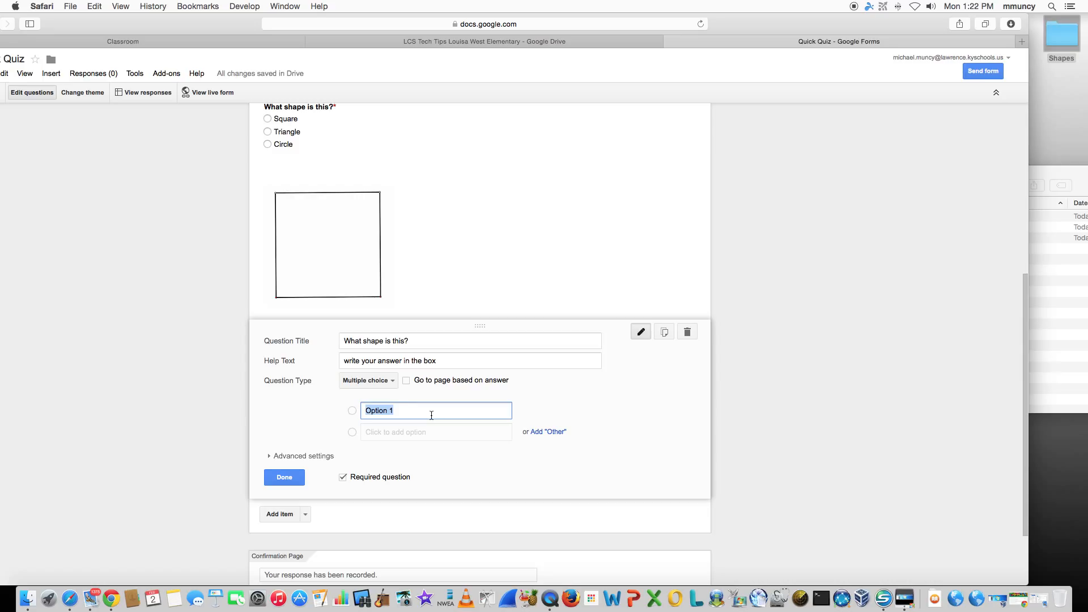
{"action": "type", "text": "Circle"}
{"action": "left_click", "coordinate": [387, 431]}
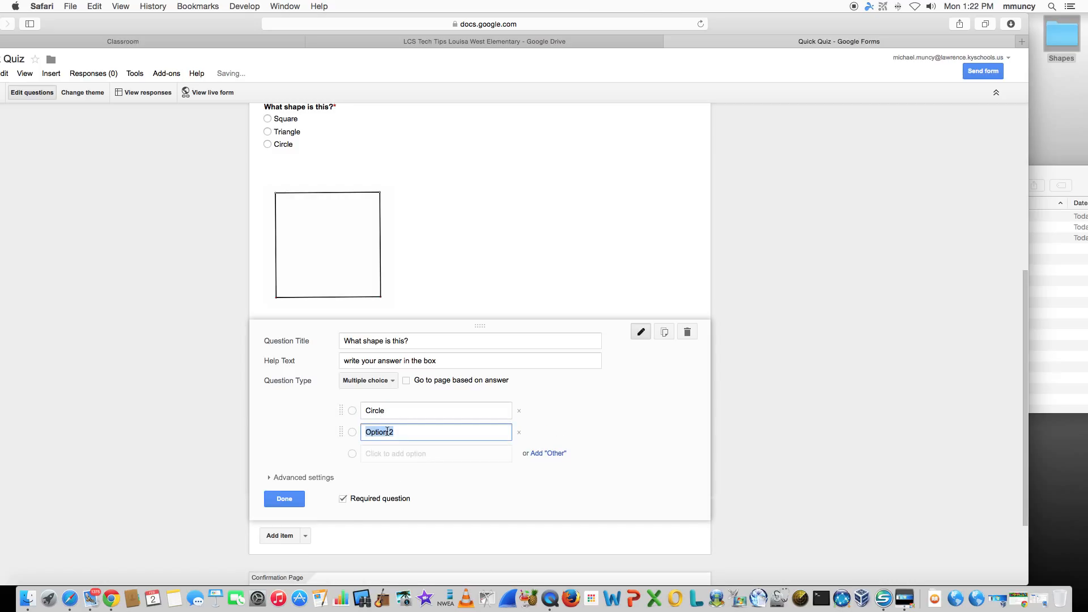
{"action": "type", "text": "Triangle"}
{"action": "left_click", "coordinate": [391, 453]}
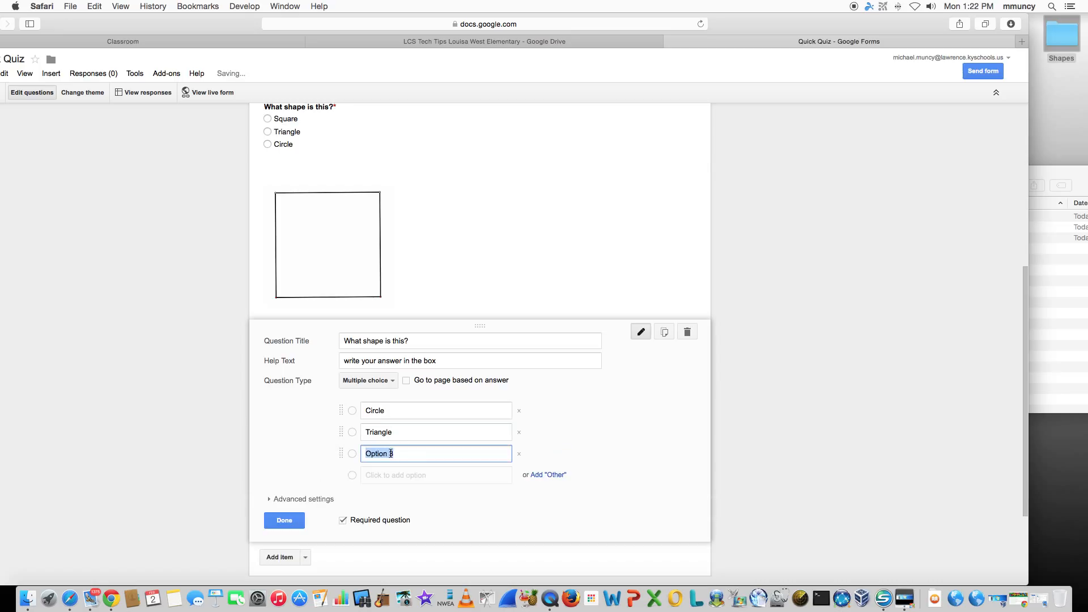
{"action": "type", "text": "Square"}
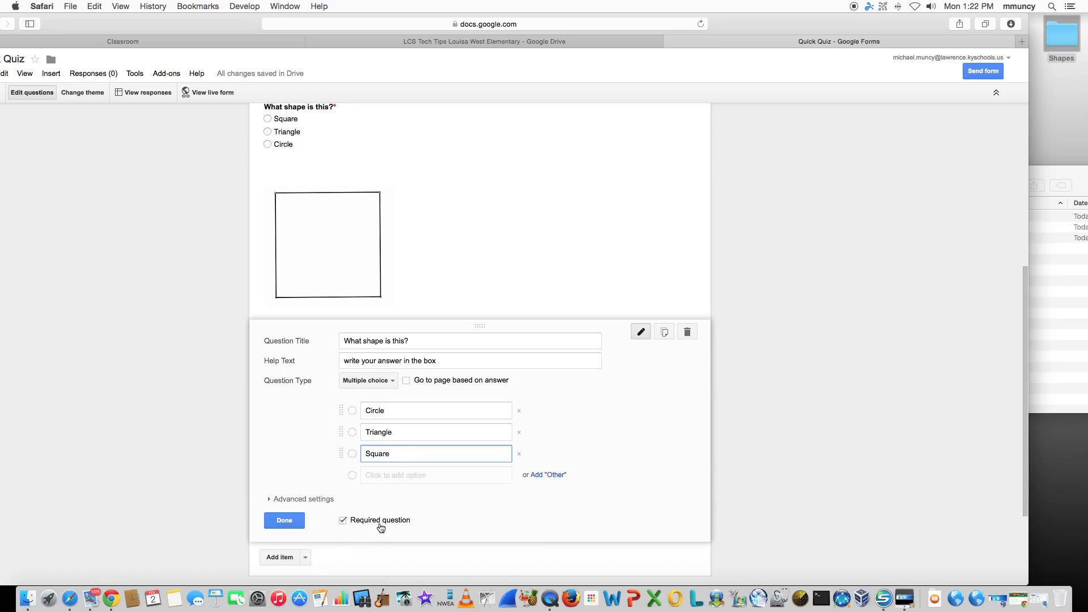
{"action": "left_click", "coordinate": [286, 521]}
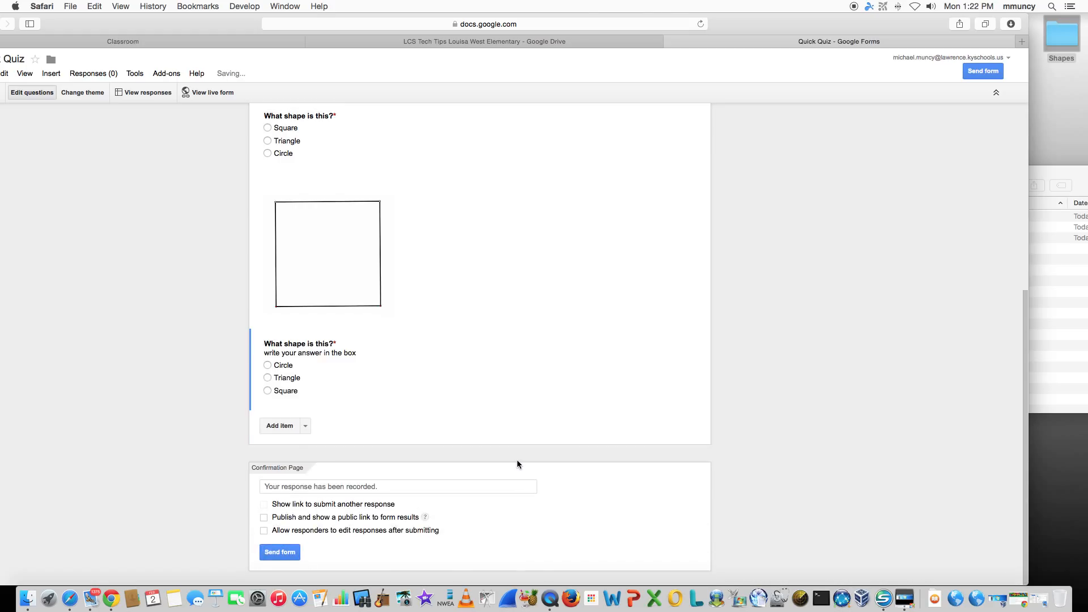
Step: Add Triangle.png from the Shapes folder as an image item below the square's question
{"action": "left_click", "coordinate": [305, 425]}
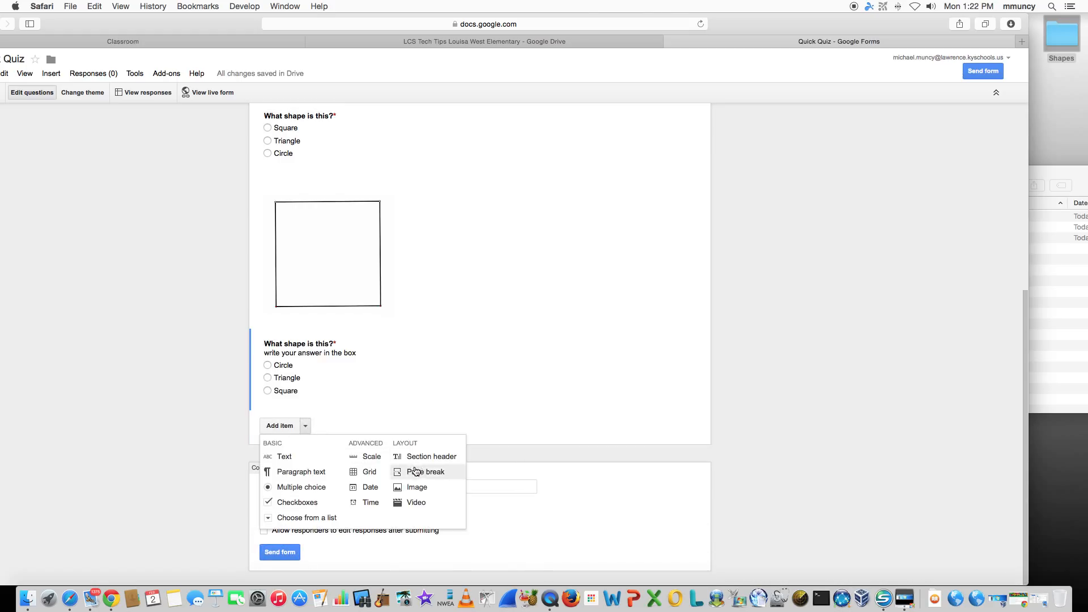
{"action": "left_click", "coordinate": [418, 486]}
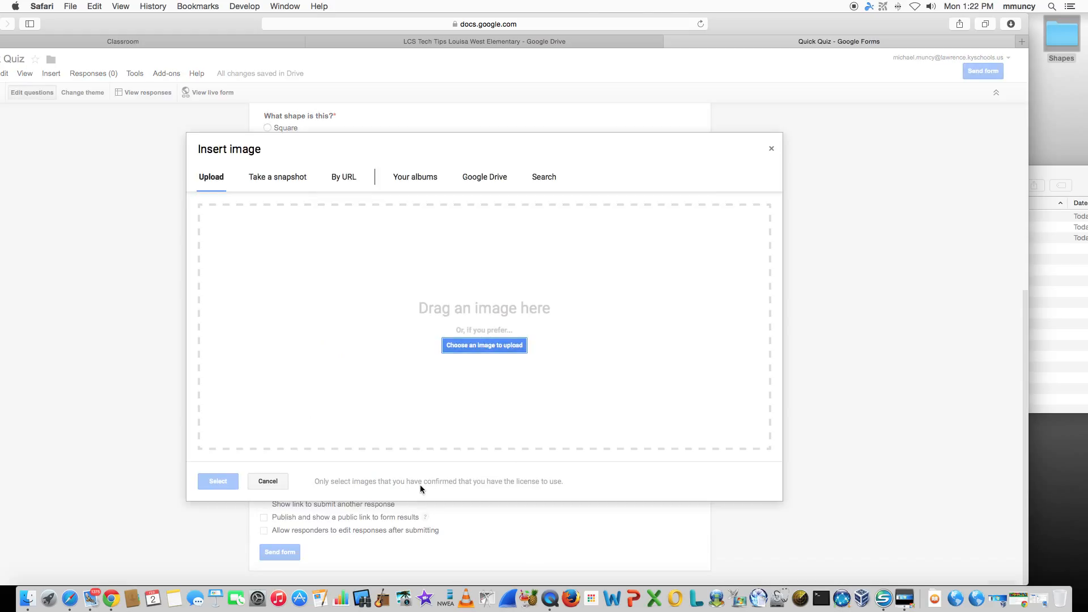
{"action": "left_click", "coordinate": [1051, 169]}
{"action": "left_click_drag", "start_coordinate": [922, 238], "coordinate": [683, 338]}
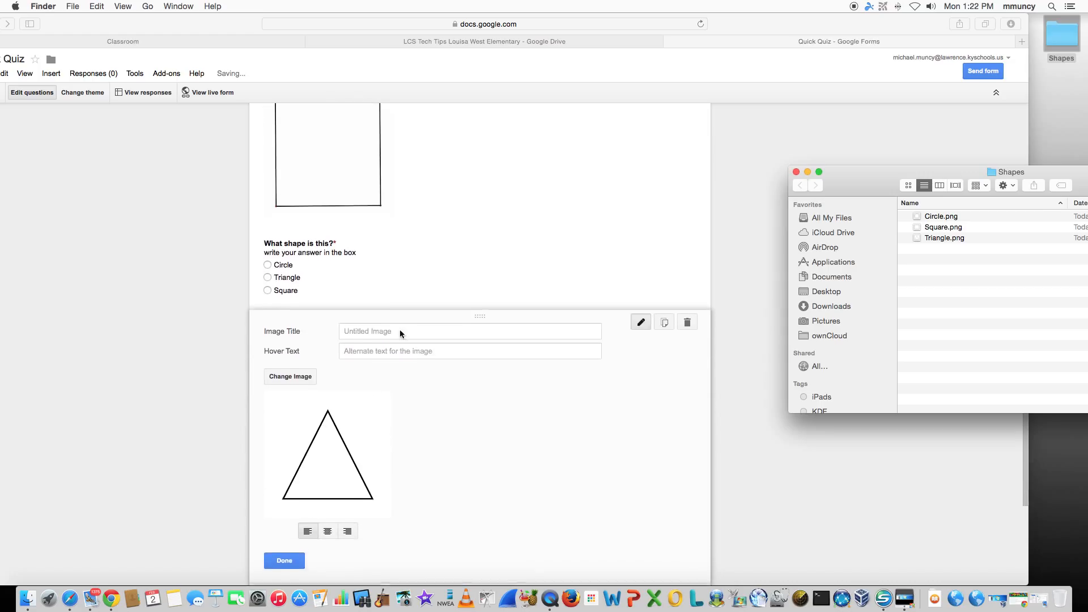
{"action": "left_click", "coordinate": [399, 332]}
{"action": "type", "text": "What shape"}
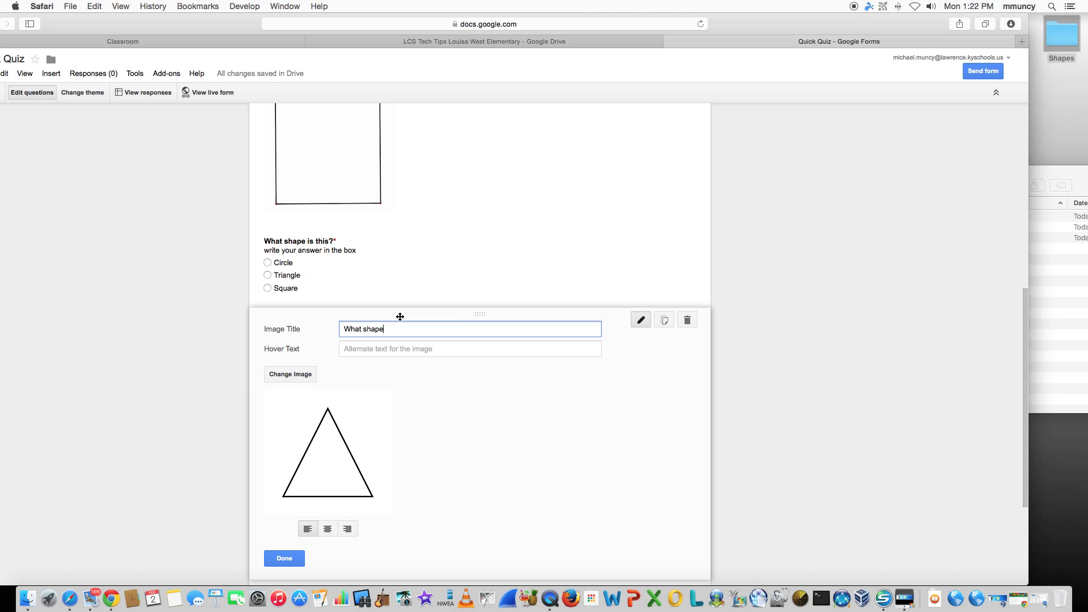
{"action": "key", "text": "BackSpace"}
{"action": "key", "text": "BackSpace"}
{"action": "key", "text": "BackSpace"}
{"action": "key", "text": "BackSpace"}
{"action": "key", "text": "BackSpace"}
{"action": "key", "text": "BackSpace"}
{"action": "key", "text": "BackSpace"}
{"action": "key", "text": "BackSpace"}
{"action": "key", "text": "BackSpace"}
{"action": "key", "text": "BackSpace"}
Step: Finish editing the triangle image and add a multiple choice question titled "What shape is this?" below it
{"action": "scroll", "coordinate": [440, 374], "scroll_direction": "down", "scroll_amount": 5}
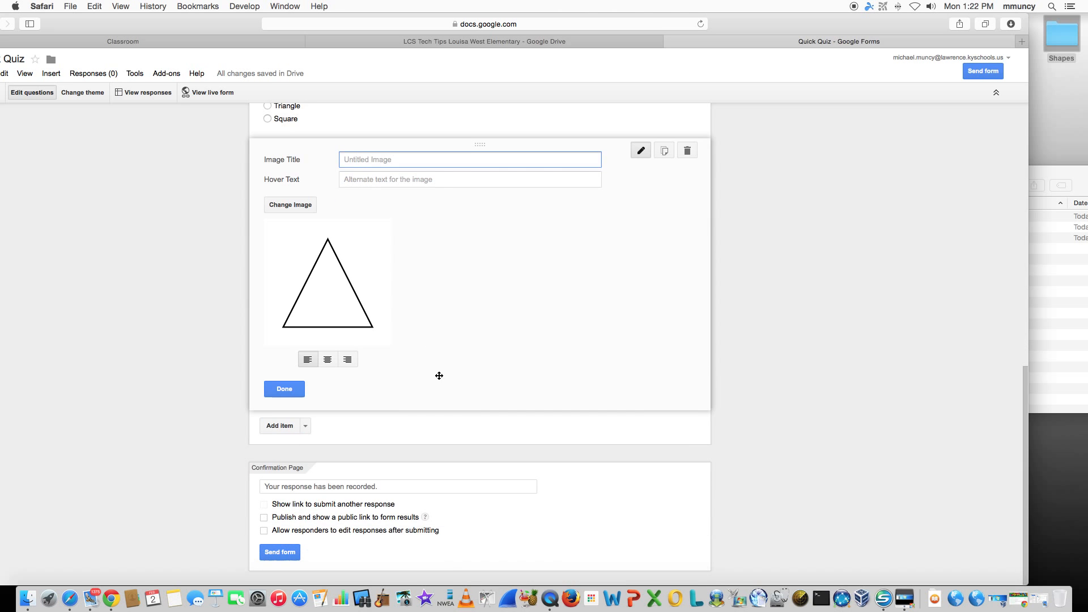
{"action": "left_click", "coordinate": [283, 387]}
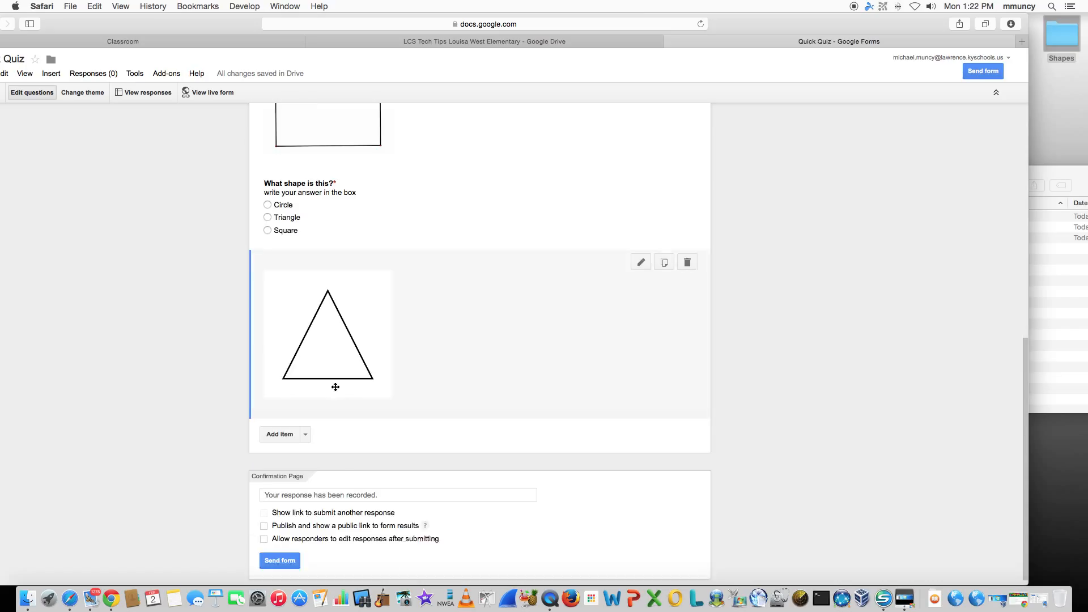
{"action": "left_click", "coordinate": [305, 425]}
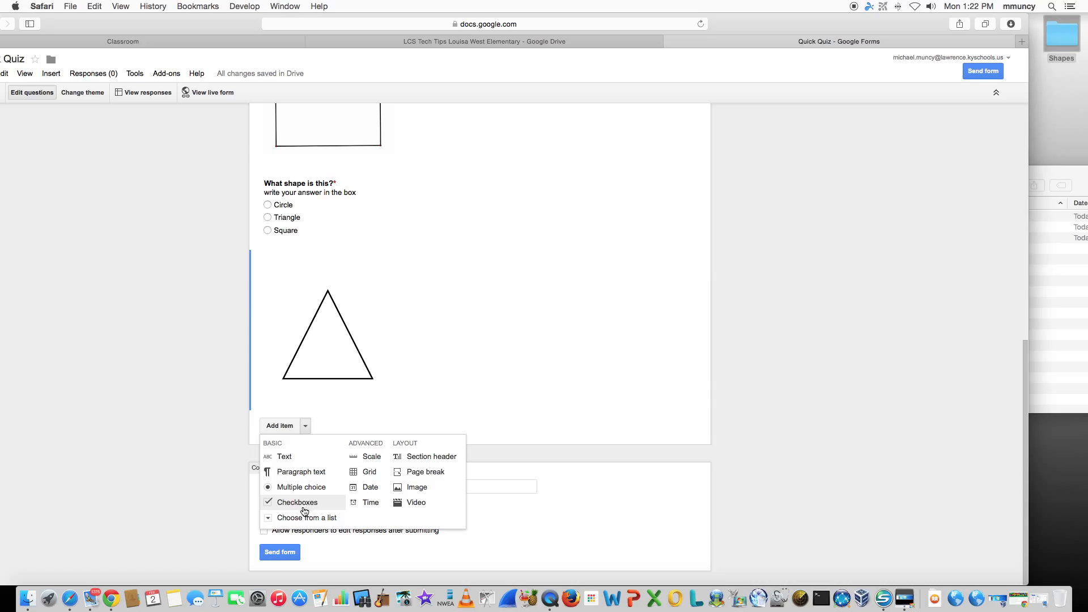
{"action": "left_click", "coordinate": [294, 487]}
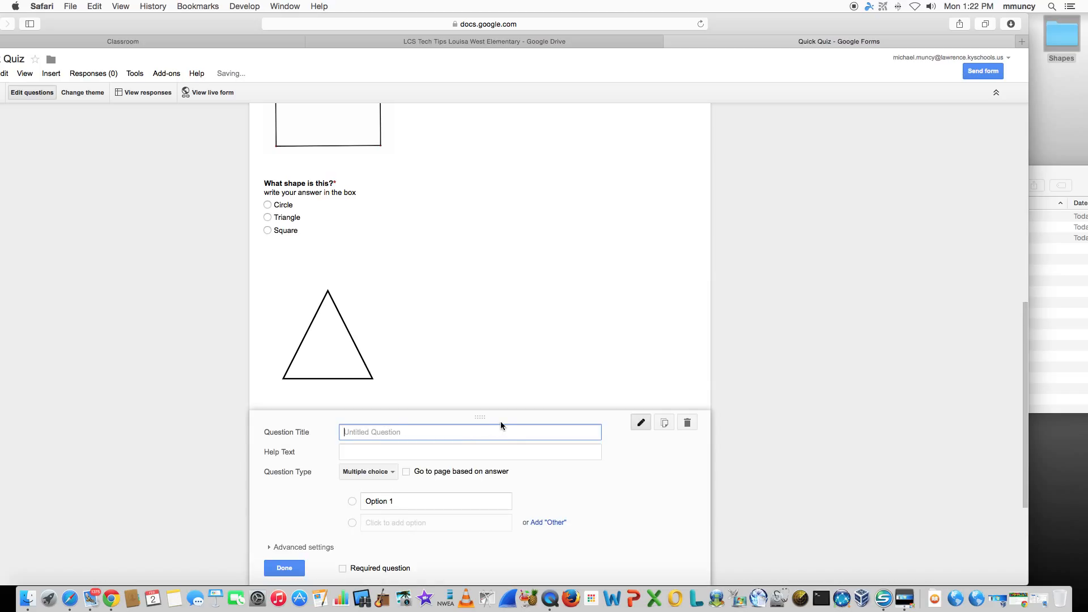
{"action": "type", "text": "W"}
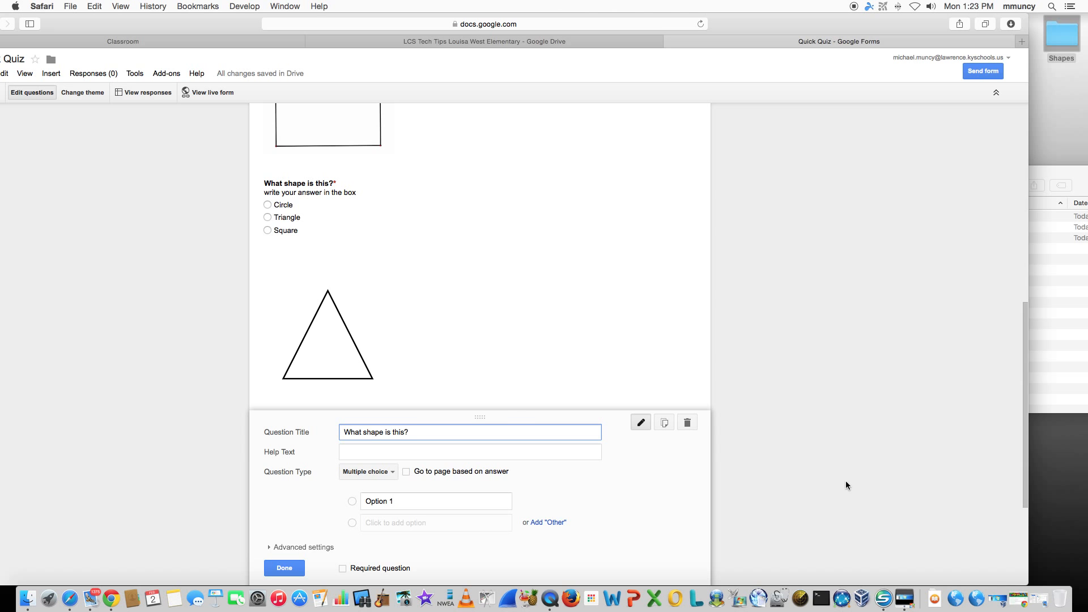
Step: Enter Circle, Triangle and Square as the answer options of the triangle's question
{"action": "scroll", "coordinate": [845, 483], "scroll_direction": "down", "scroll_amount": 2}
{"action": "left_click", "coordinate": [416, 441]}
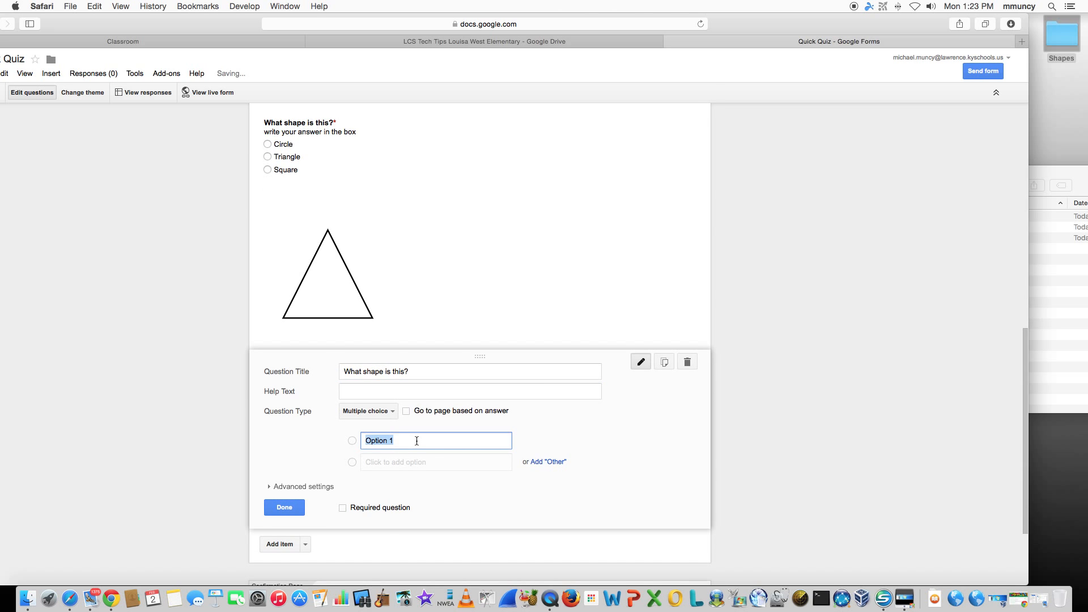
{"action": "type", "text": "Circl"}
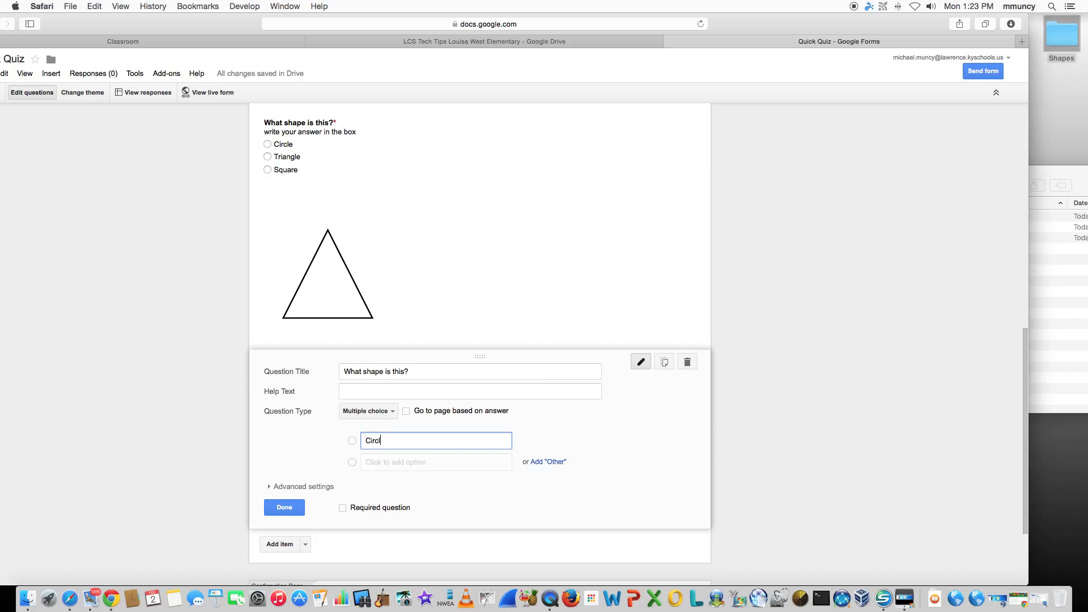
{"action": "type", "text": "e"}
{"action": "left_click", "coordinate": [431, 460]}
{"action": "type", "text": "T"}
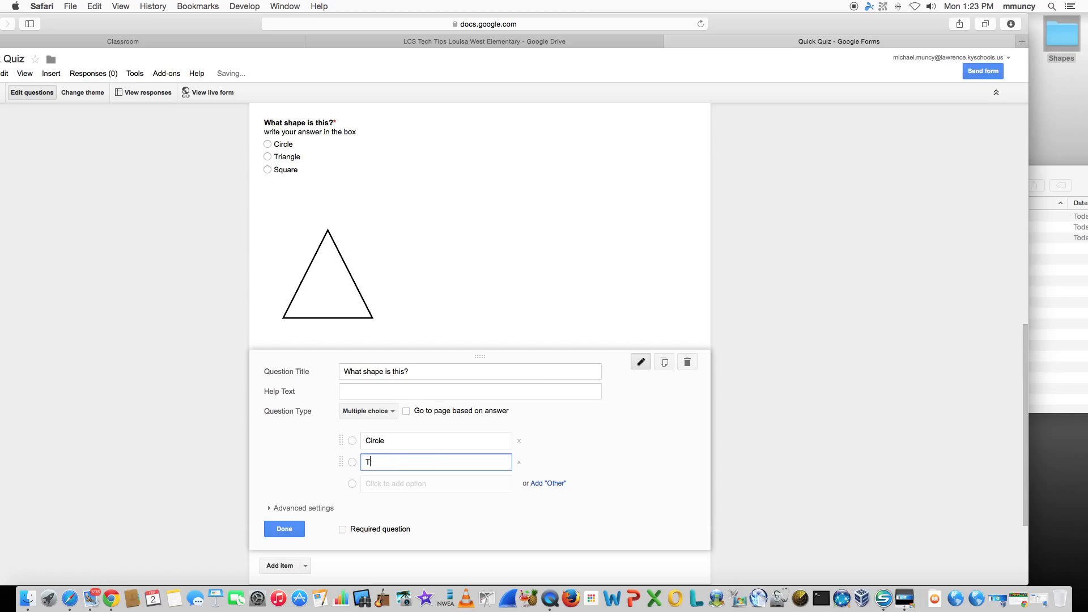
{"action": "type", "text": "riangle"}
{"action": "left_click", "coordinate": [431, 484]}
{"action": "type", "text": "S"}
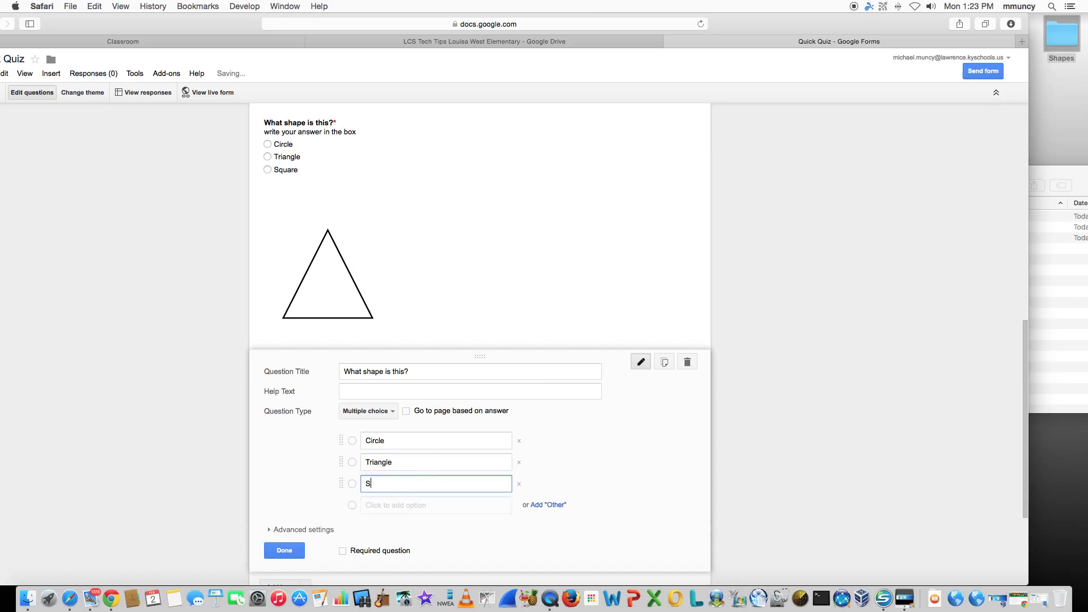
{"action": "type", "text": "quare"}
Step: Make the triangle's question required and finish editing it
{"action": "scroll", "coordinate": [667, 431], "scroll_direction": "down", "scroll_amount": 1}
{"action": "scroll", "coordinate": [667, 430], "scroll_direction": "down", "scroll_amount": 1}
{"action": "left_click", "coordinate": [342, 500]}
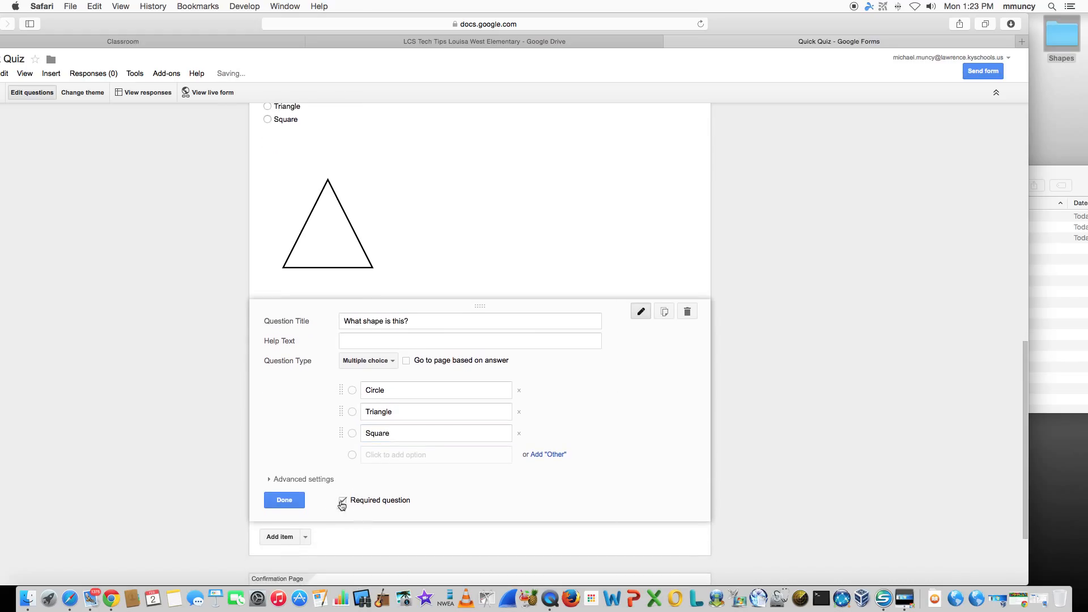
{"action": "left_click", "coordinate": [276, 505]}
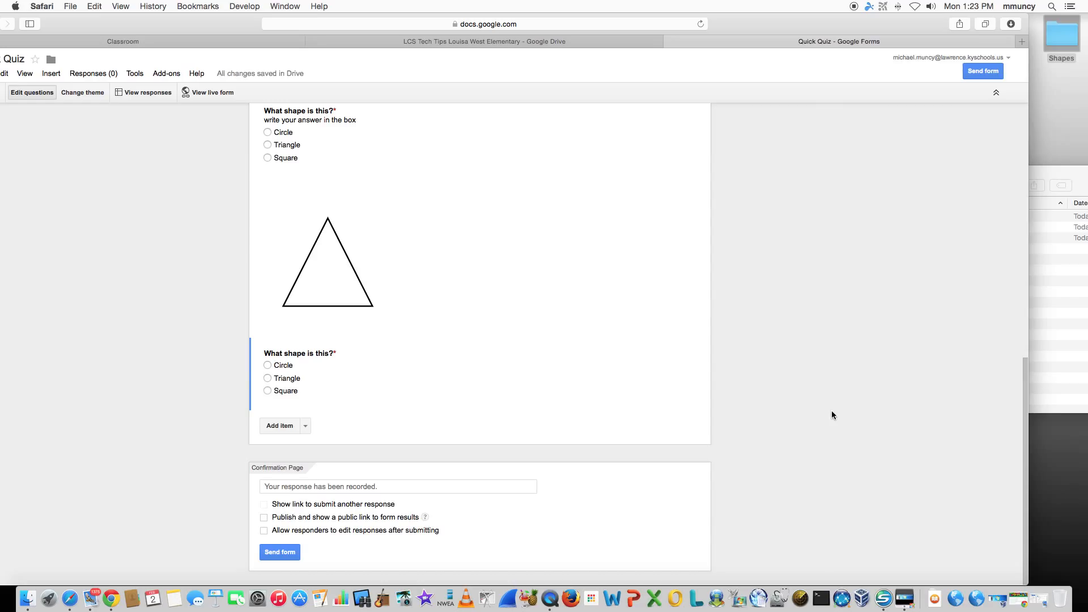
Step: Return to the beginning of the form and open its live view
{"action": "scroll", "coordinate": [791, 412], "scroll_direction": "up", "scroll_amount": 3}
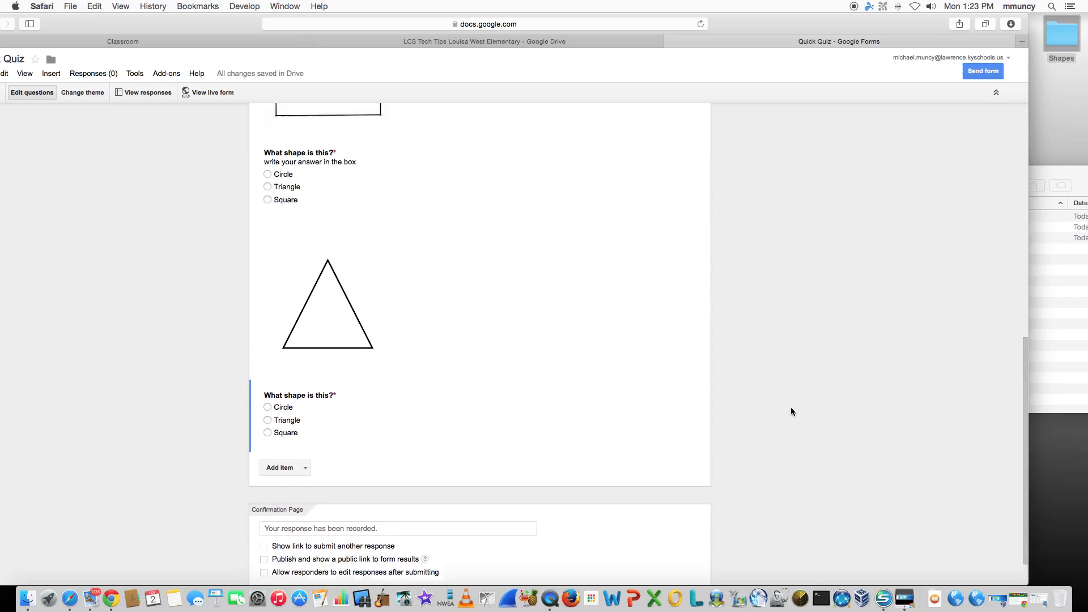
{"action": "scroll", "coordinate": [791, 412], "scroll_direction": "up", "scroll_amount": 15}
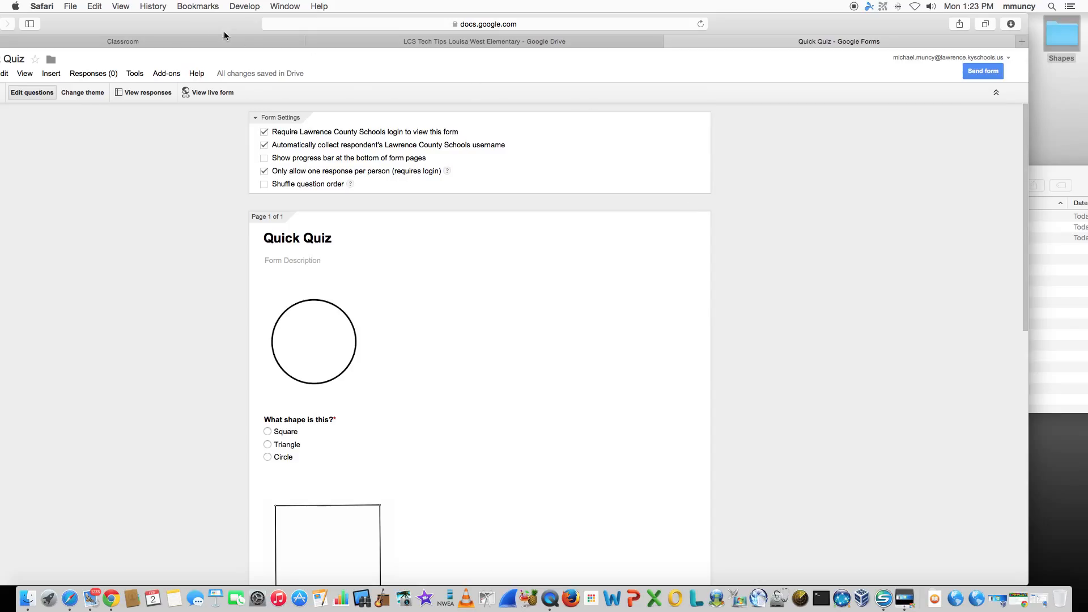
{"action": "left_click_drag", "start_coordinate": [219, 38], "coordinate": [282, 20]}
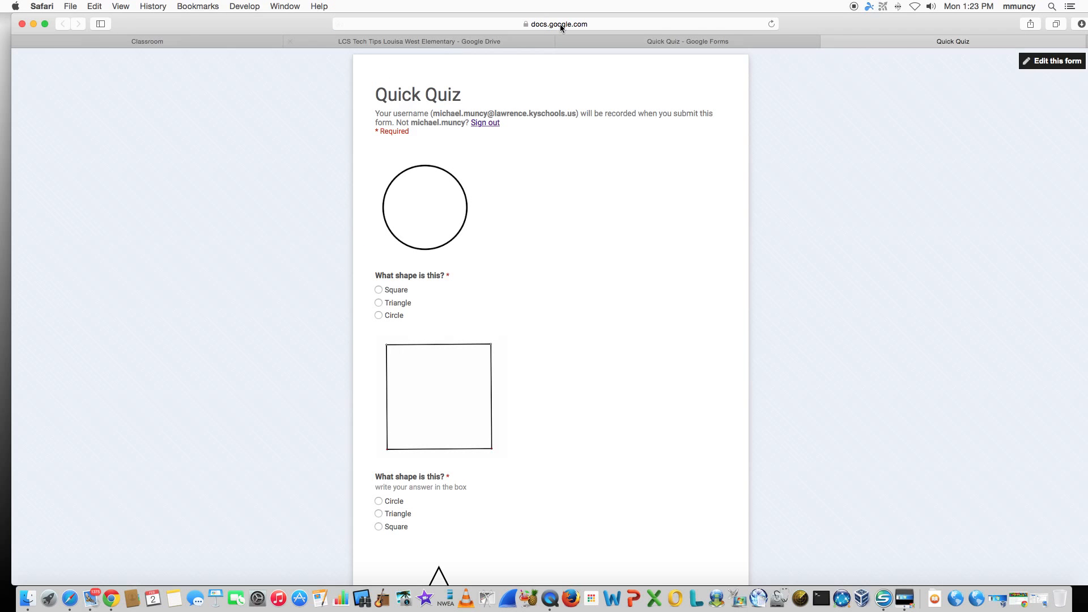
Step: Review the live quiz's images and questions, and show the live form's full web address
{"action": "left_click", "coordinate": [557, 25]}
{"action": "left_click", "coordinate": [126, 431]}
{"action": "scroll", "coordinate": [211, 252], "scroll_direction": "down", "scroll_amount": 5}
{"action": "scroll", "coordinate": [216, 244], "scroll_direction": "up", "scroll_amount": 5}
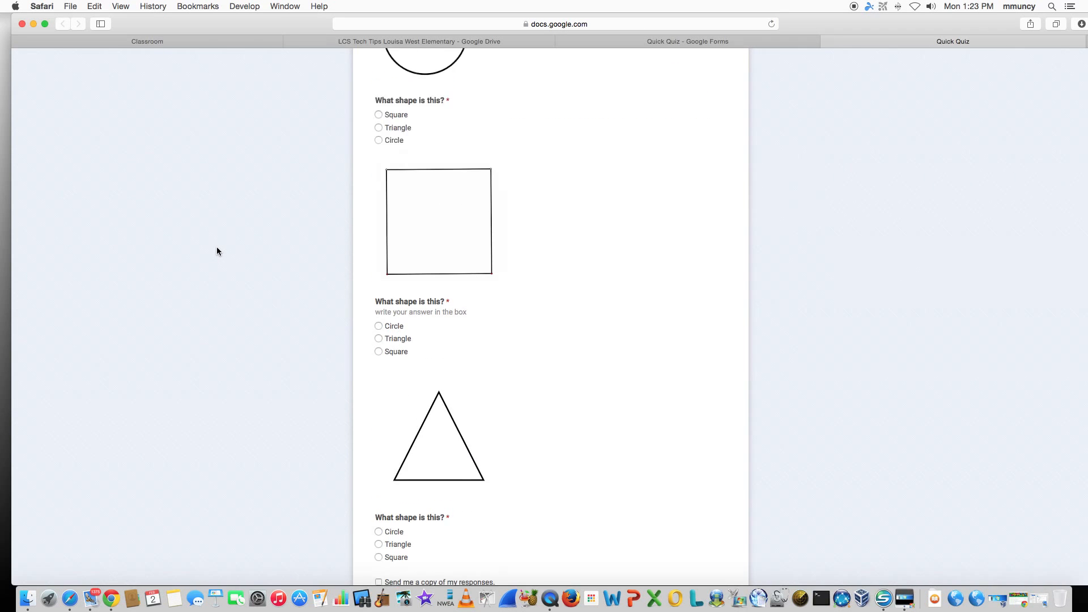
{"action": "scroll", "coordinate": [235, 249], "scroll_direction": "up", "scroll_amount": 2}
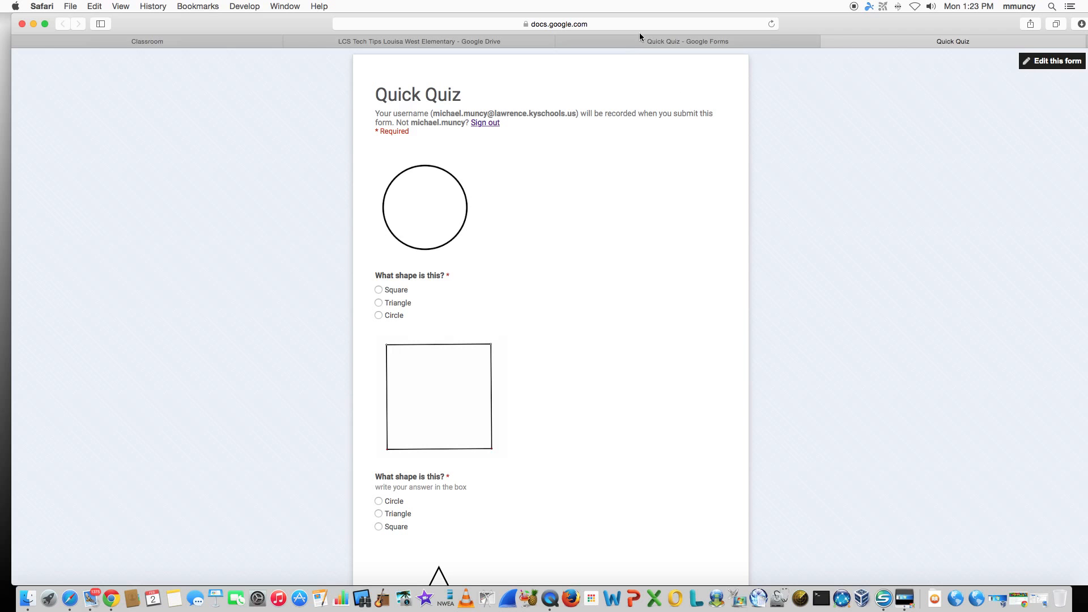
{"action": "left_click", "coordinate": [570, 23]}
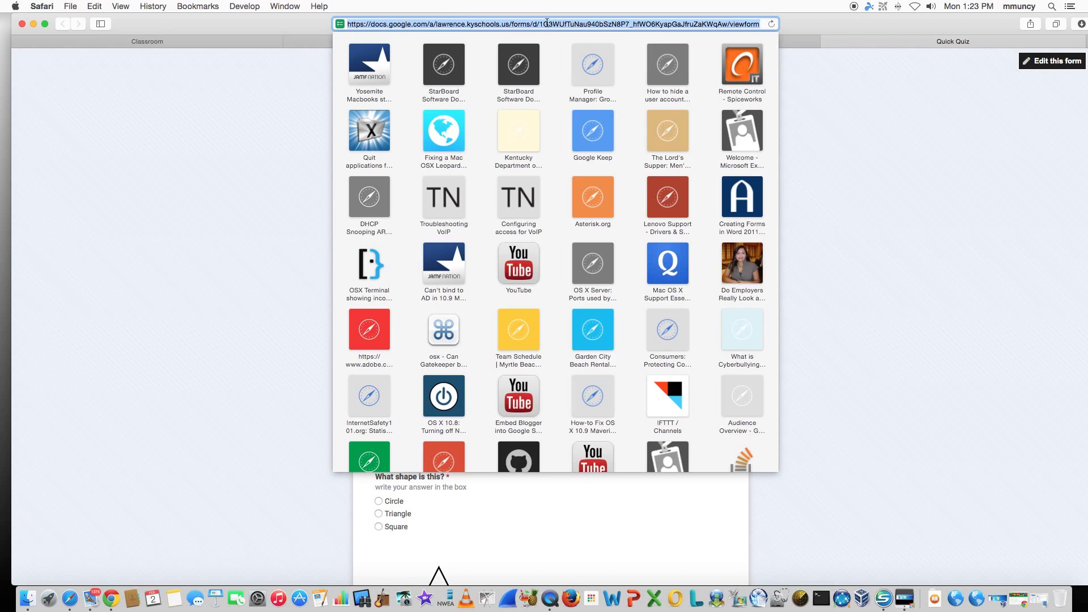
{"action": "left_click", "coordinate": [259, 137]}
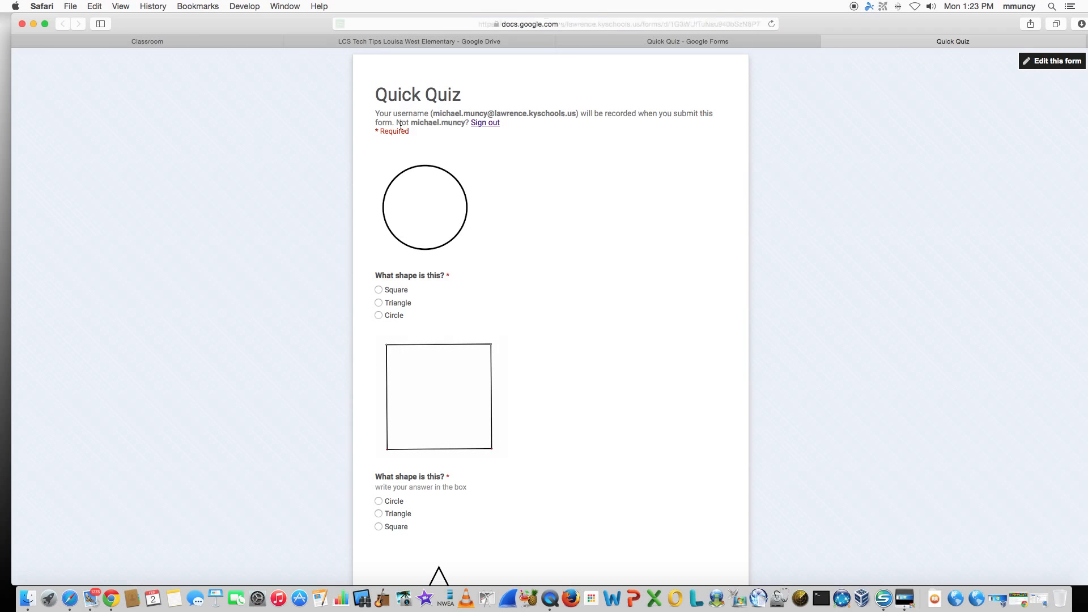
Step: Close the live quiz, form editor and Drive folder pages, and open the LCS Tech Tips Louisa West Elementary class
{"action": "left_click", "coordinate": [826, 41]}
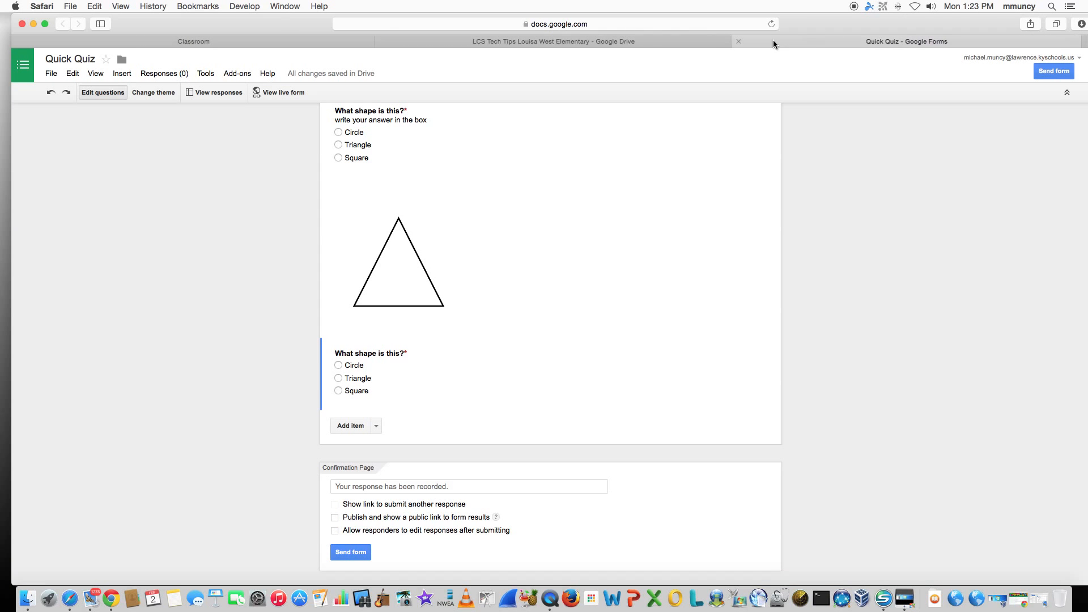
{"action": "left_click", "coordinate": [731, 42]}
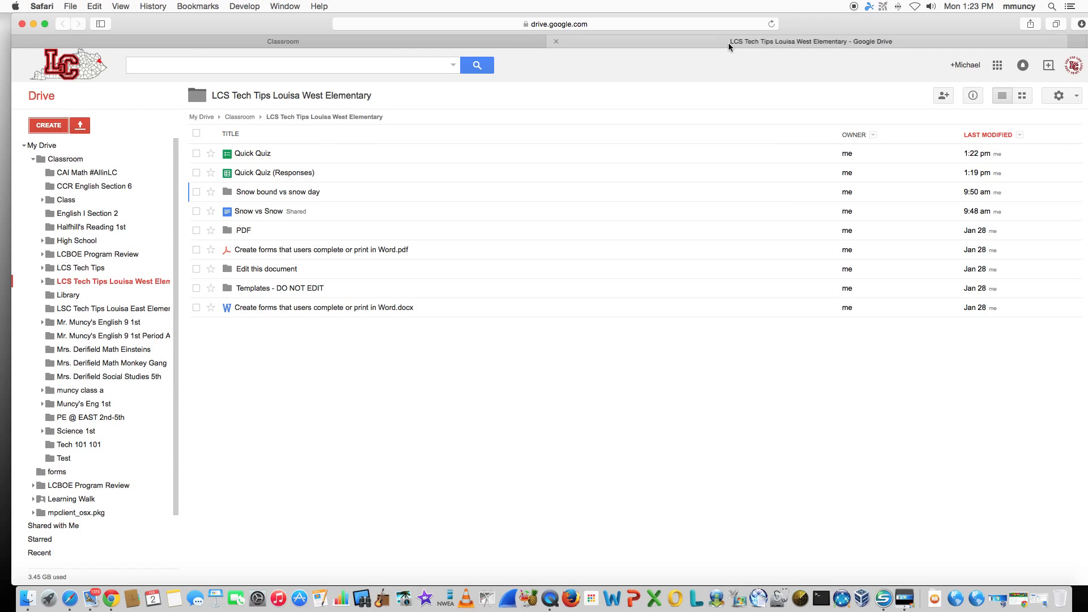
{"action": "left_click", "coordinate": [561, 42]}
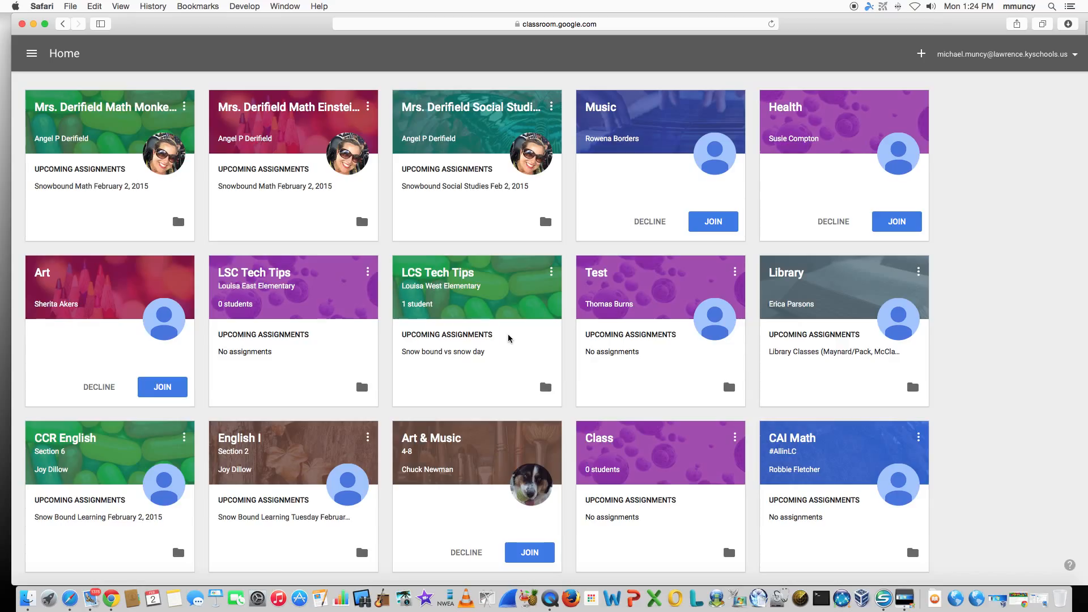
{"action": "left_click", "coordinate": [437, 272]}
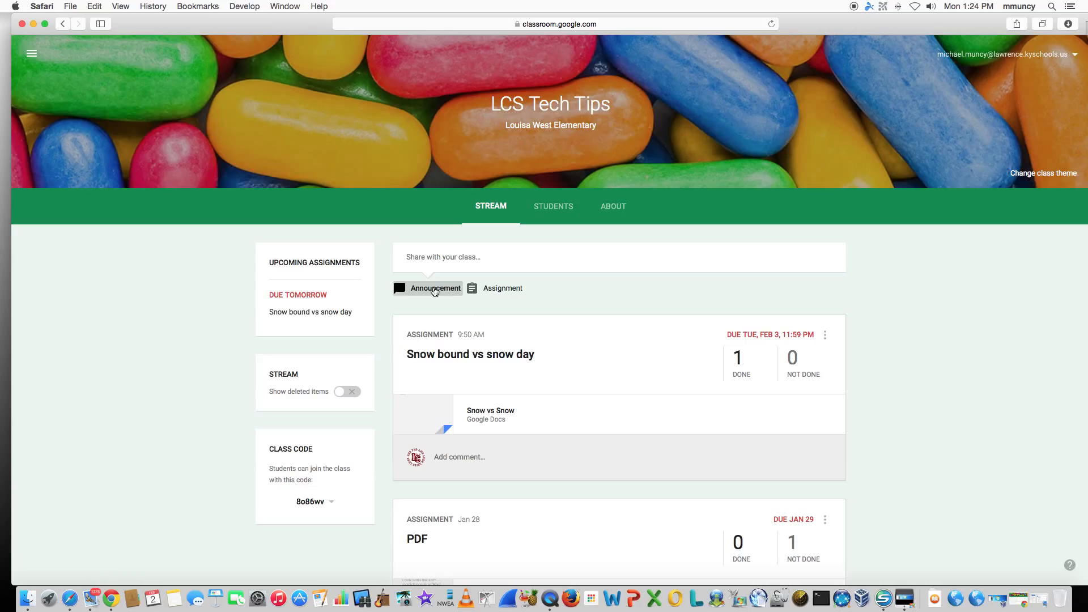
Step: Start a class announcement with the text "Quiz is ready"
{"action": "left_click", "coordinate": [435, 290]}
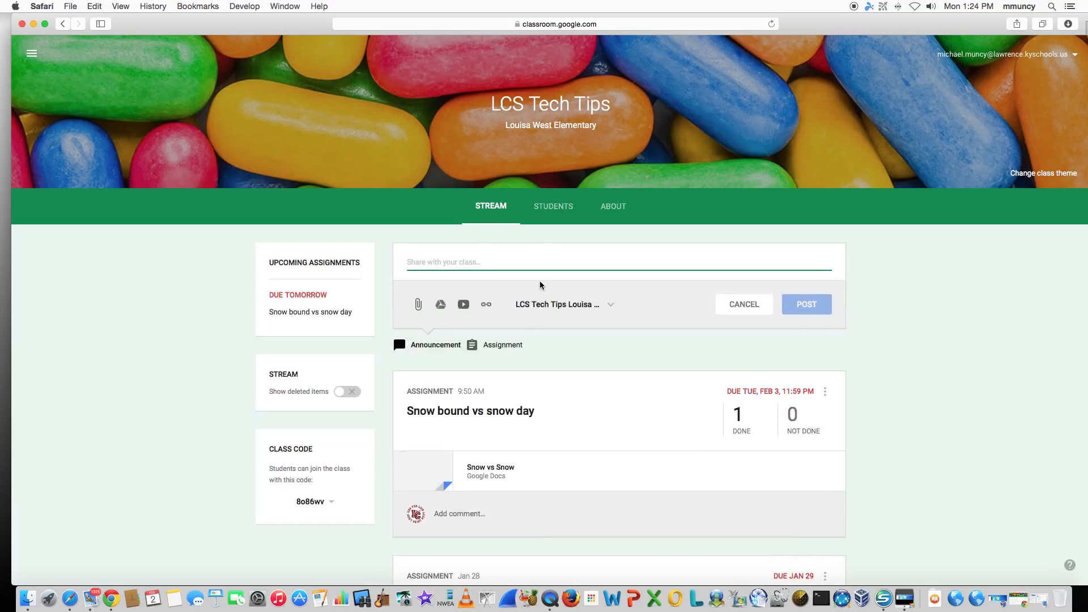
{"action": "type", "text": "Qiui"}
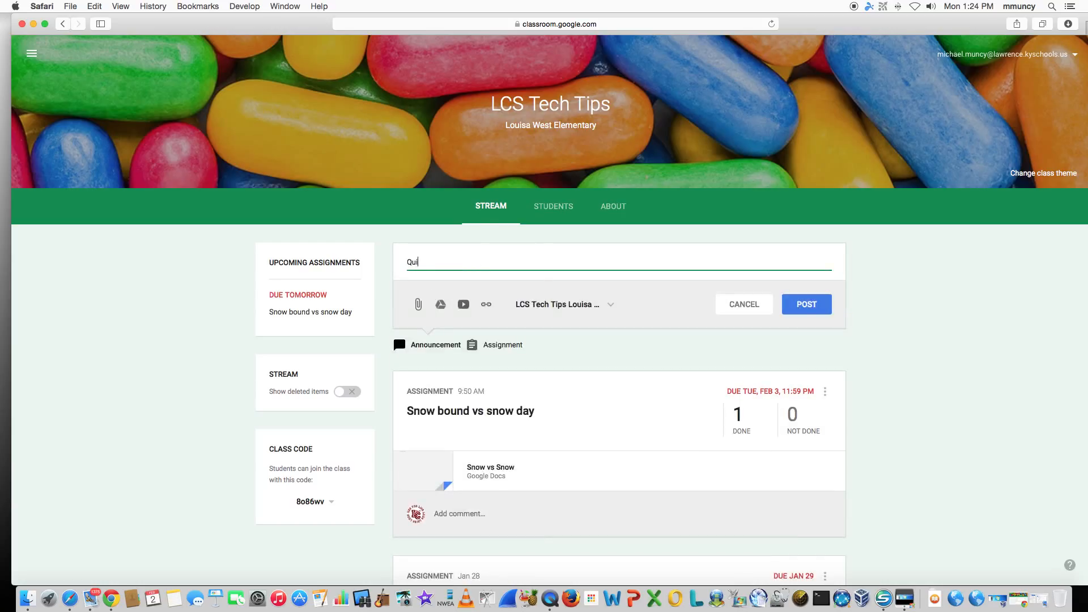
{"action": "type", "text": "z is ready"}
Step: Attach the live quiz form's web address to the announcement as a link
{"action": "left_click", "coordinate": [486, 306]}
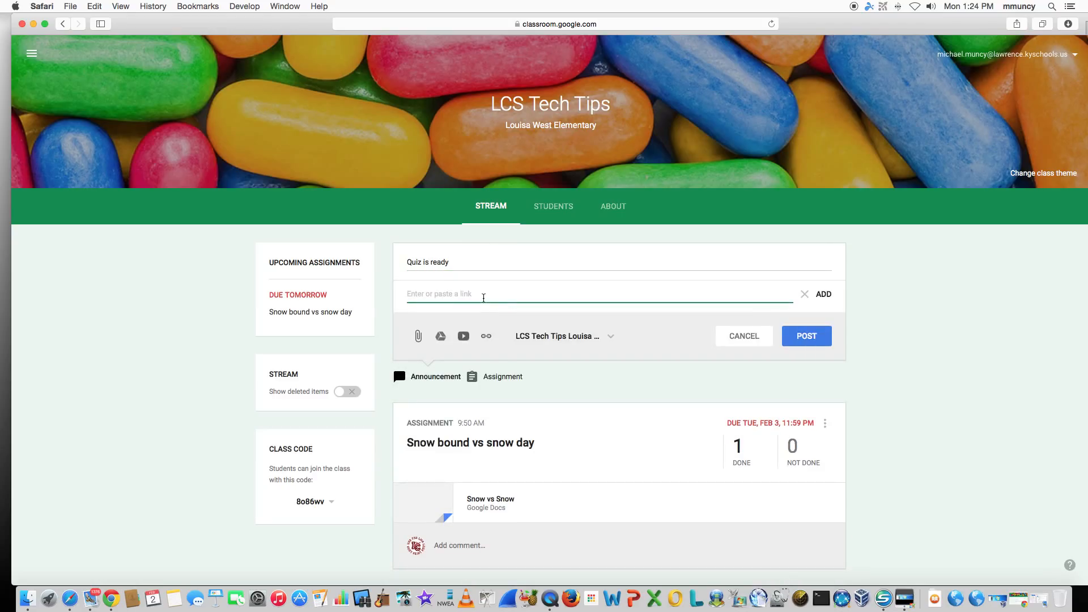
{"action": "type", "text": "https://docs.google.com/a/lawrence.kyschools.us/forms/d/1G3WUfTuNau940bSzN8P7_hfWO6KyapGaJfruZaKWqAw/viewform"}
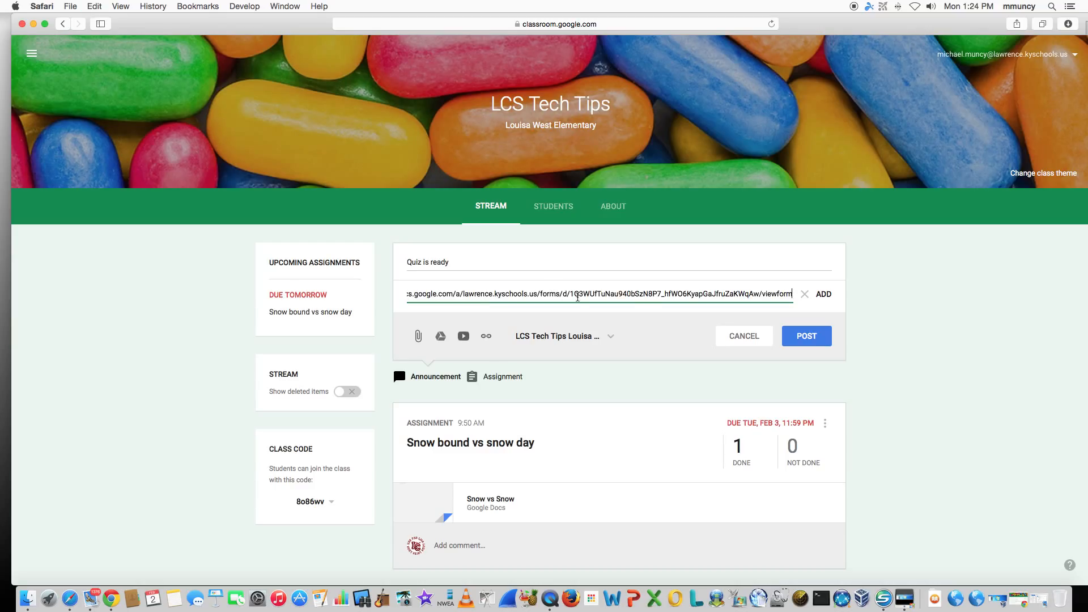
{"action": "left_click", "coordinate": [825, 295]}
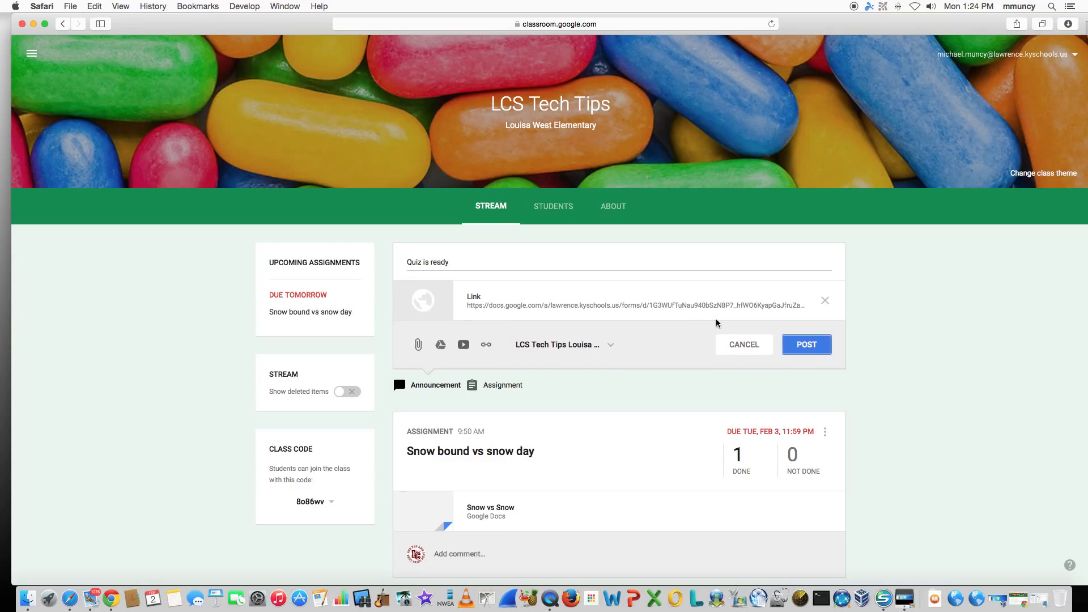
Step: Check the announcement's class selection, keeping only LCS Tech Tips Louisa West Elementary, and post it
{"action": "left_click", "coordinate": [610, 345]}
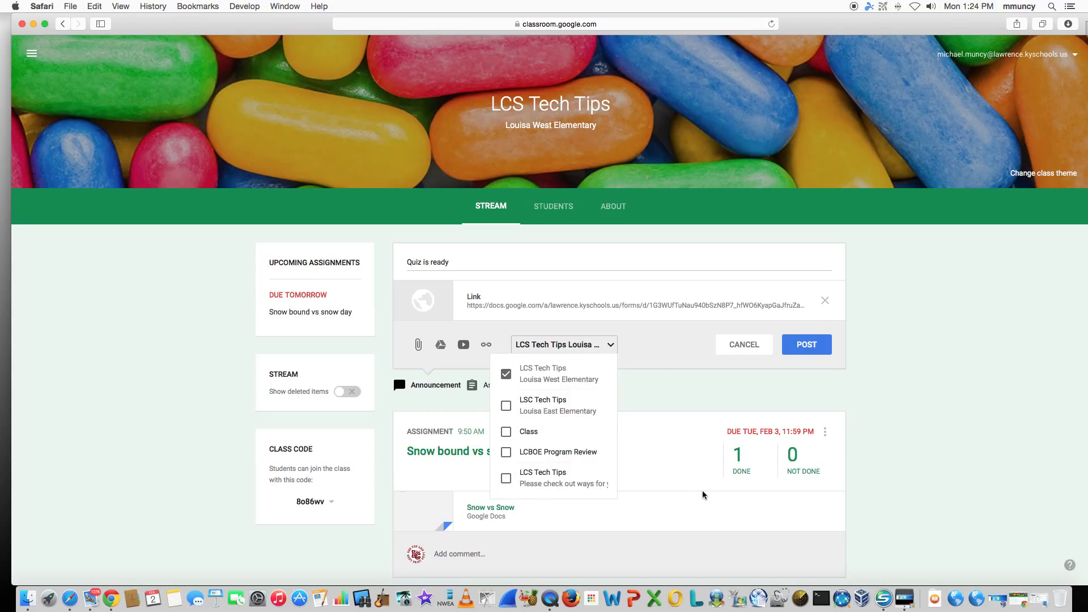
{"action": "left_click", "coordinate": [679, 361]}
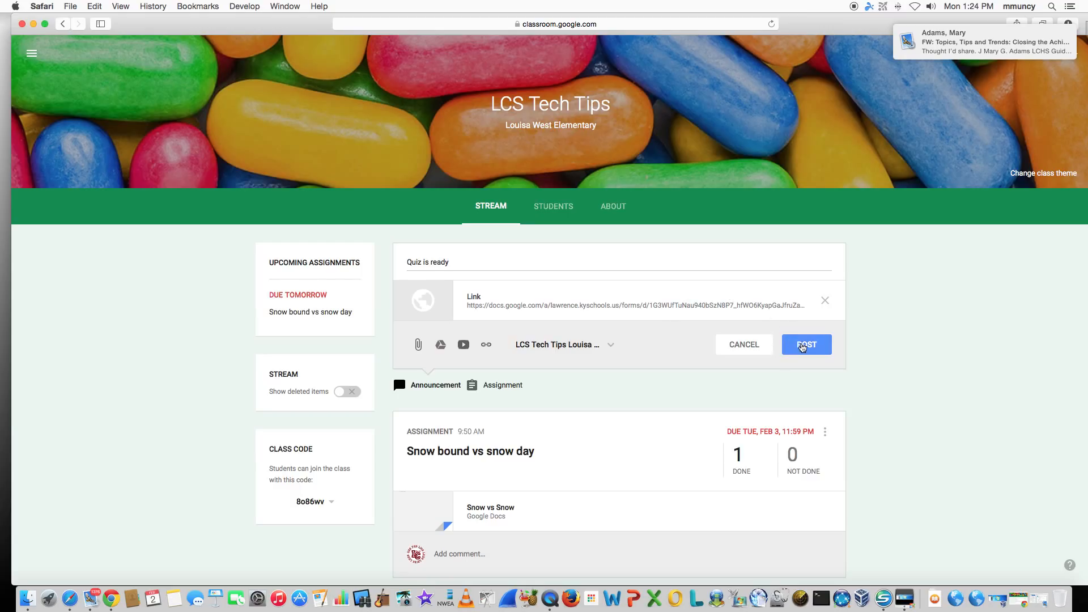
{"action": "left_click", "coordinate": [805, 347]}
{"action": "left_click", "coordinate": [805, 346]}
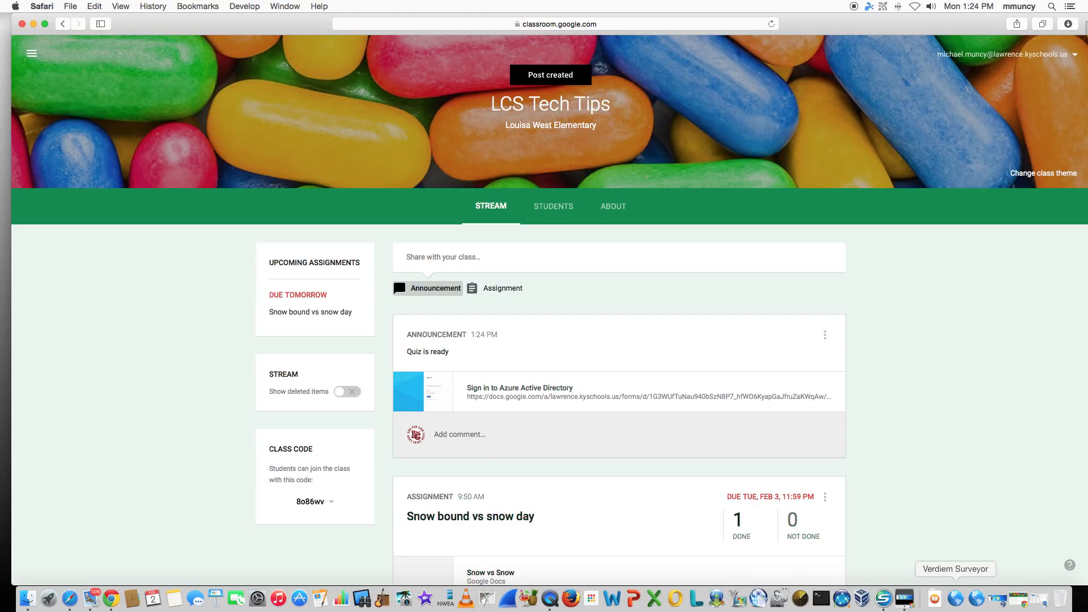
Step: Switch to the student account's Chrome window, reopen the LCS Tech Tips Louisa West Elementary class and refresh its stream
{"action": "left_click", "coordinate": [1023, 605]}
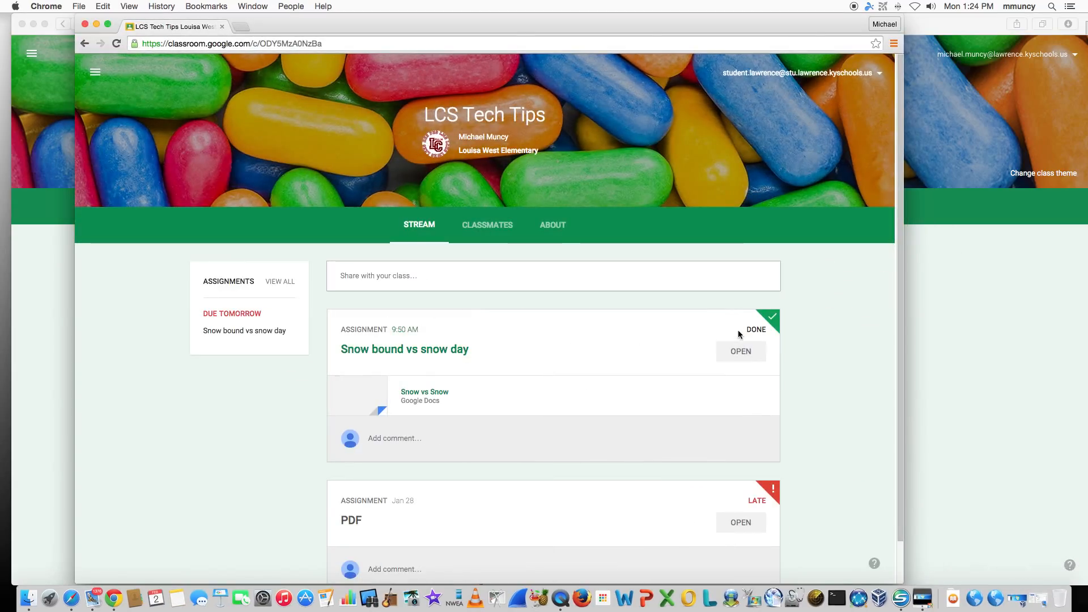
{"action": "left_click", "coordinate": [95, 72]}
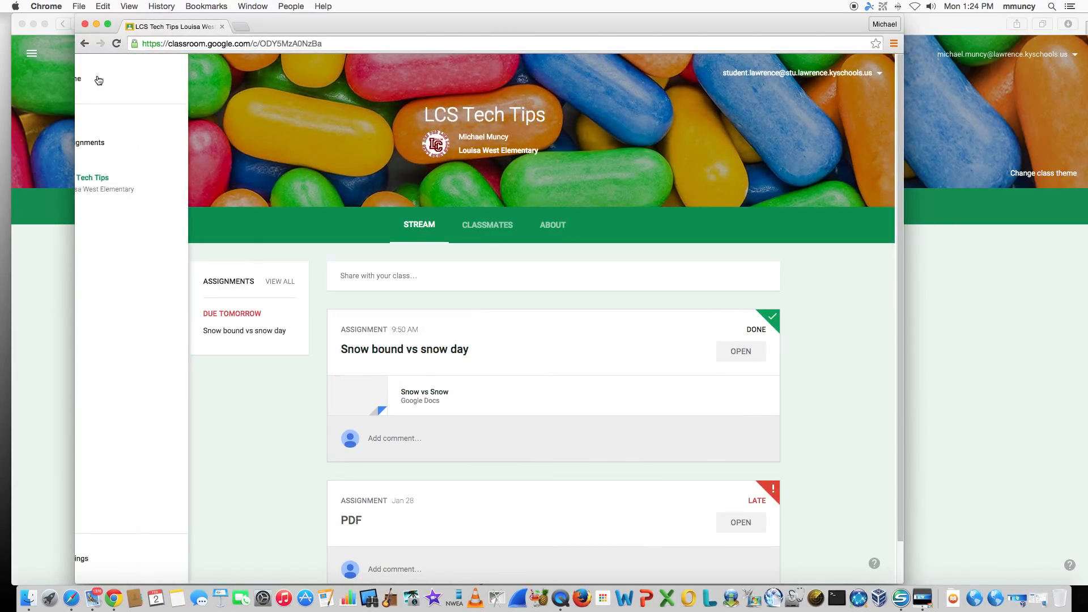
{"action": "left_click", "coordinate": [122, 79]}
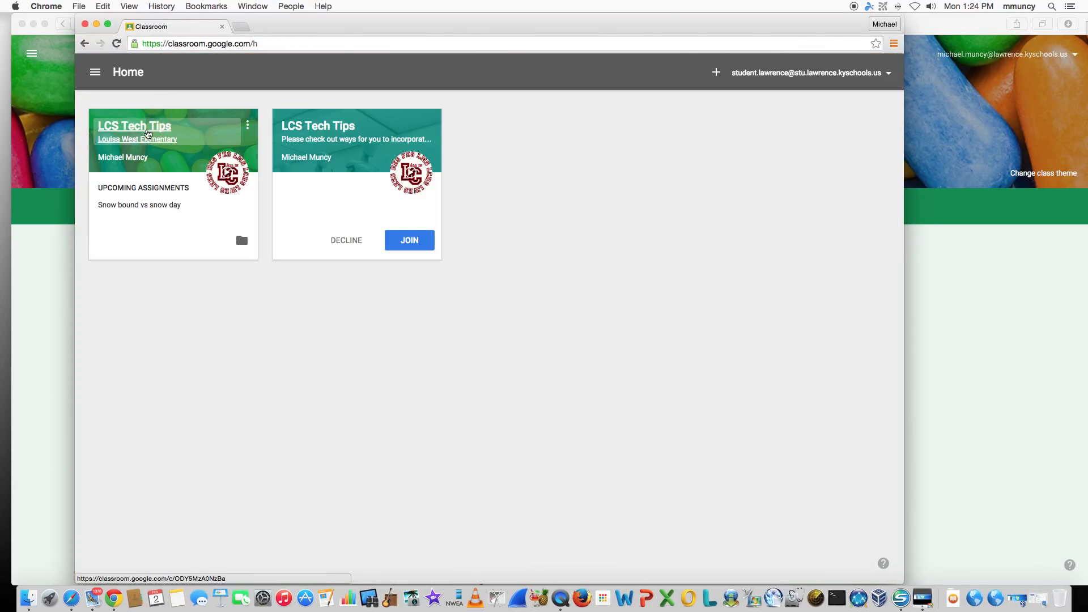
{"action": "left_click", "coordinate": [150, 134]}
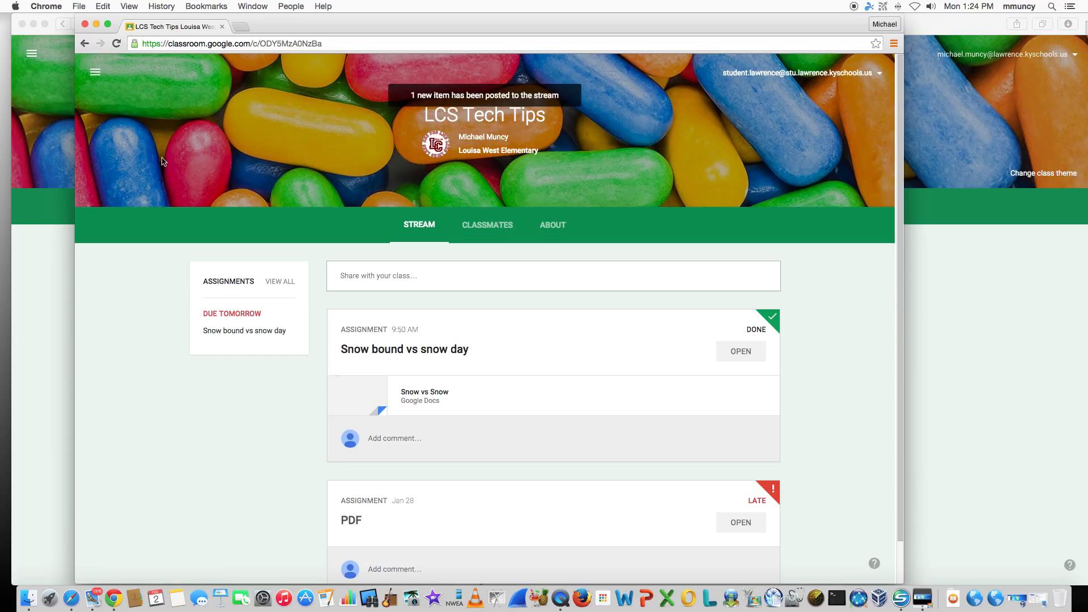
{"action": "left_click", "coordinate": [117, 44]}
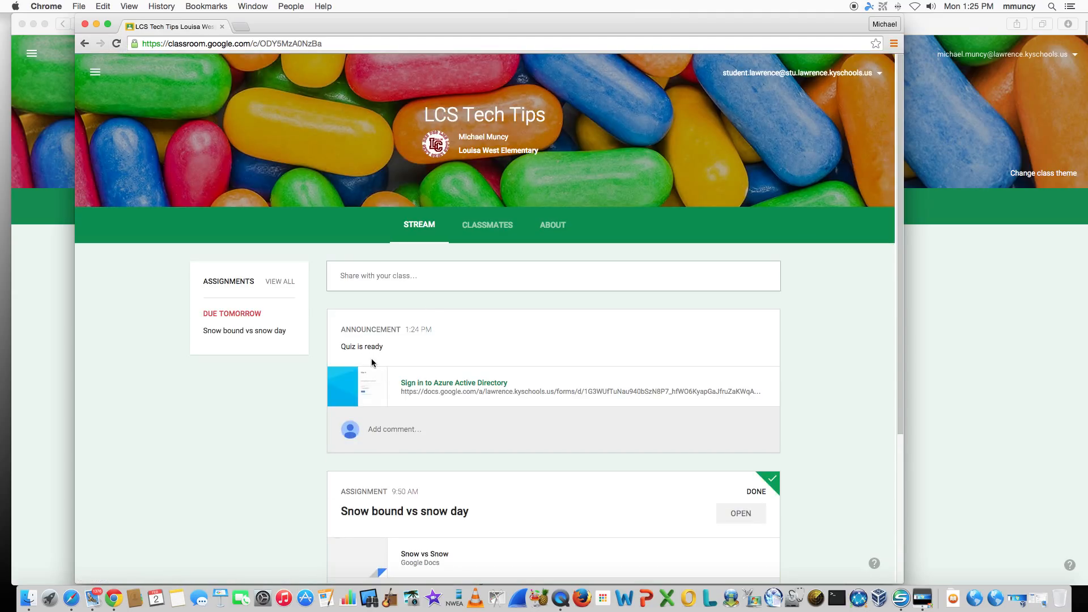
Step: Open the quiz from the announcement, answer Circle, Square and Triangle for the matching shapes, submit it and close the confirmation page
{"action": "left_click", "coordinate": [356, 385]}
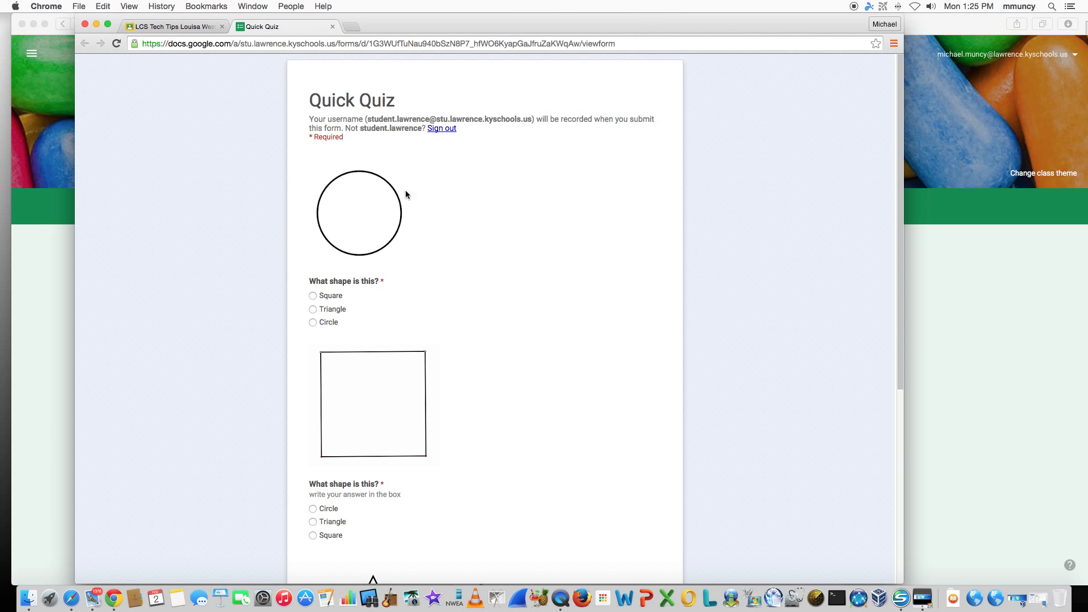
{"action": "left_click", "coordinate": [313, 322]}
{"action": "scroll", "coordinate": [526, 361], "scroll_direction": "down", "scroll_amount": 1}
{"action": "scroll", "coordinate": [526, 361], "scroll_direction": "down", "scroll_amount": 5}
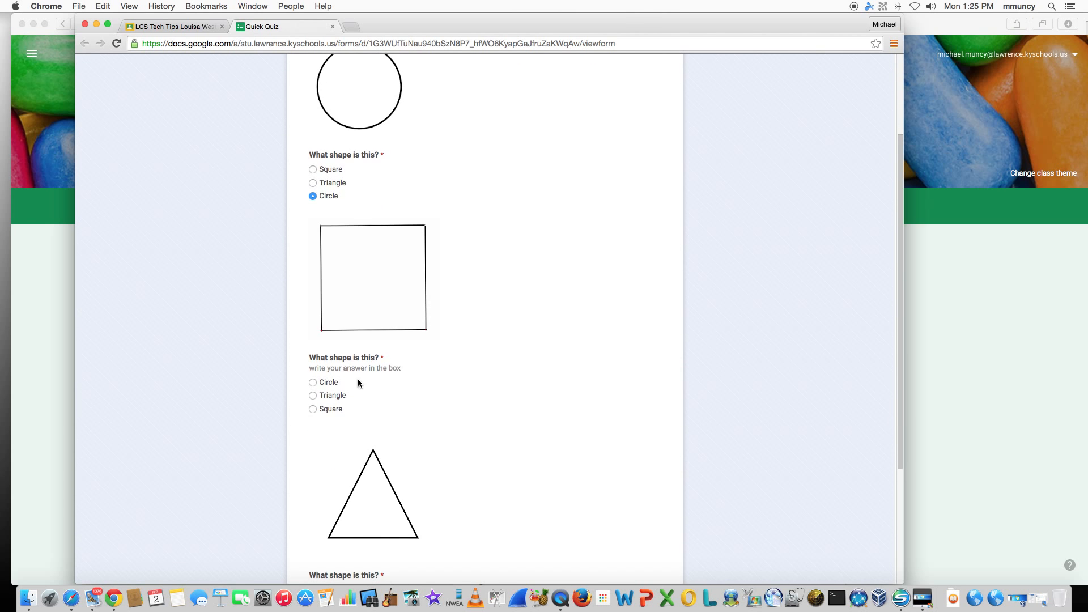
{"action": "left_click", "coordinate": [313, 405]}
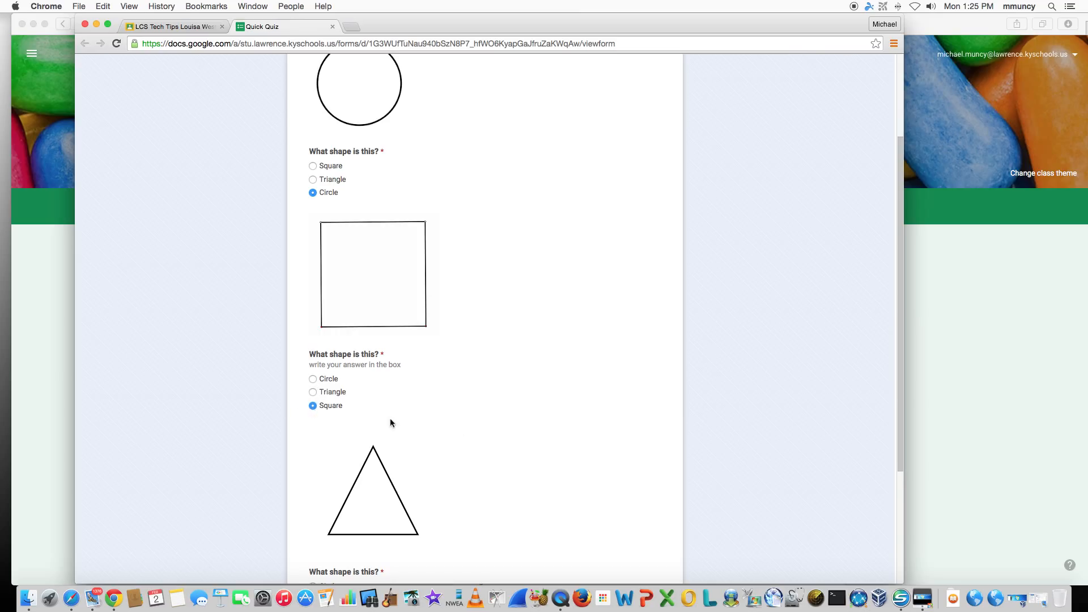
{"action": "scroll", "coordinate": [391, 419], "scroll_direction": "down", "scroll_amount": 7}
{"action": "left_click", "coordinate": [319, 428]}
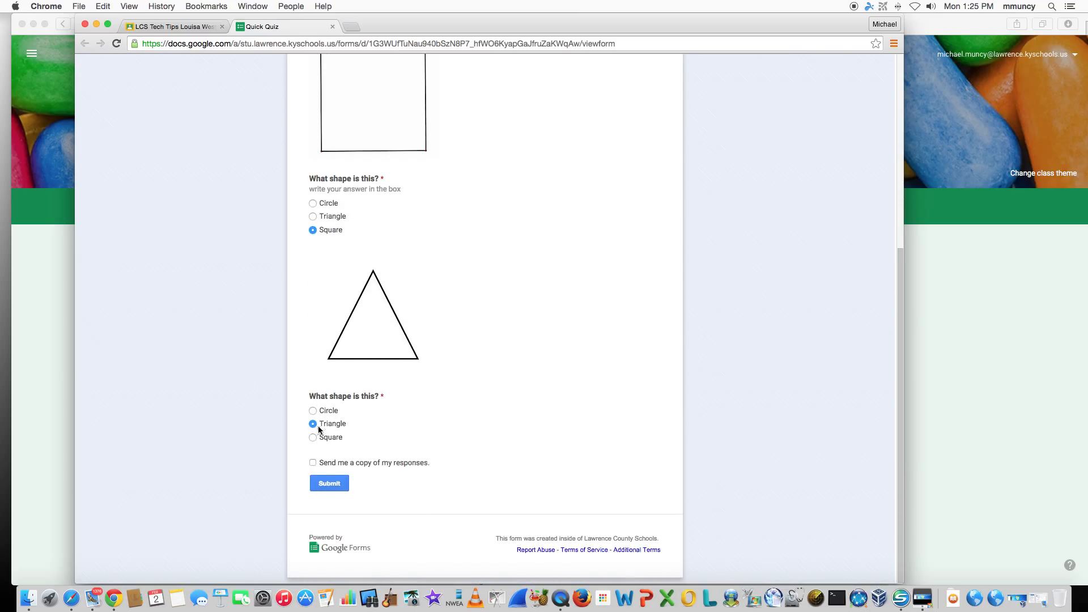
{"action": "left_click", "coordinate": [336, 485]}
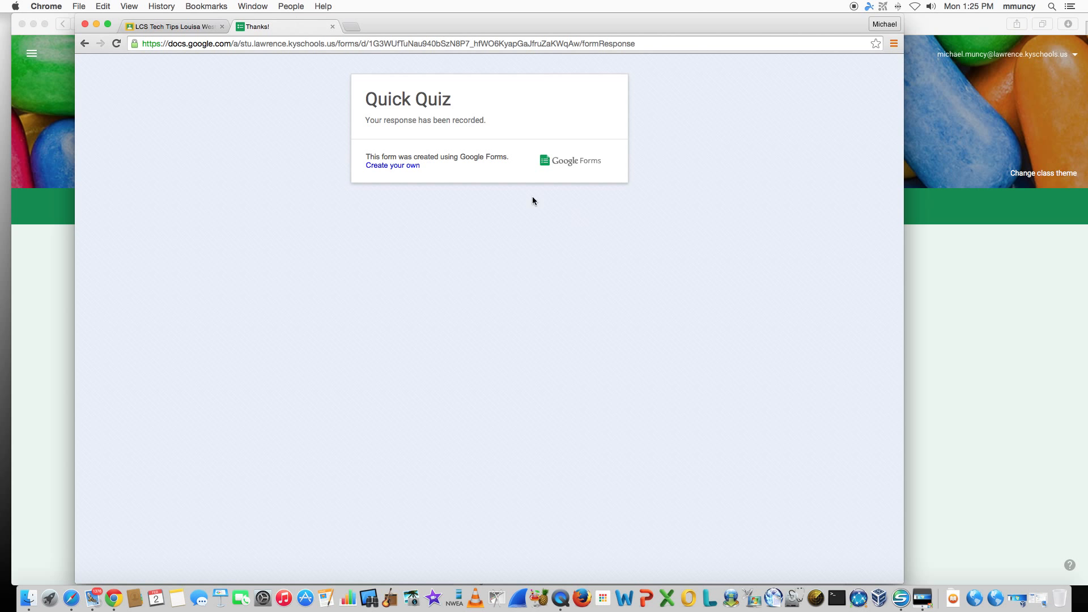
{"action": "left_click", "coordinate": [333, 26]}
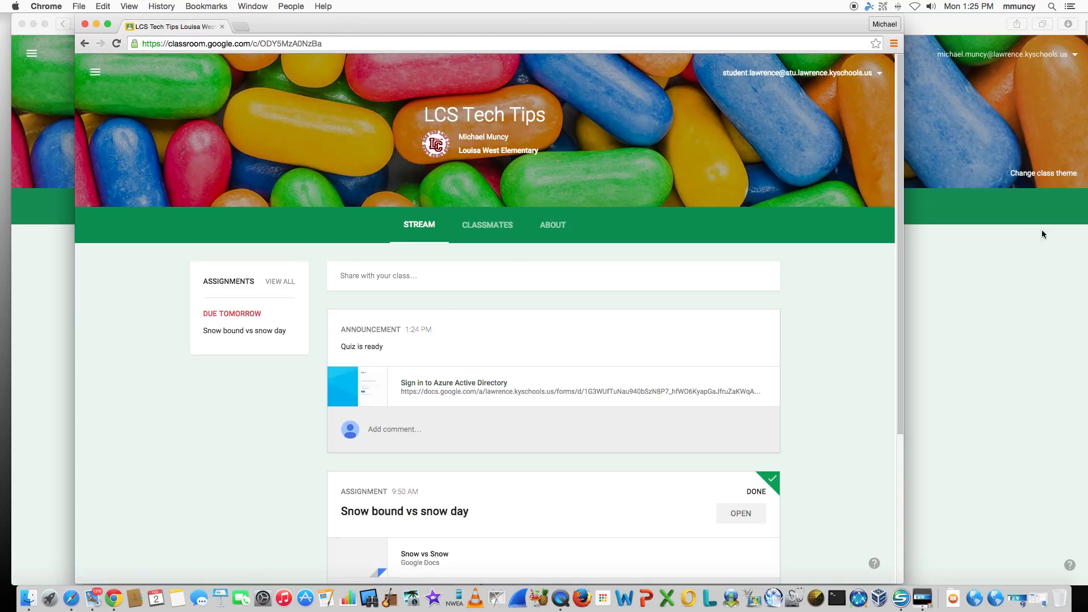
Step: Switch back to the teacher's Safari window and open the Quick Quiz (Responses) sheet from the Louisa West Elementary class's Drive folder
{"action": "left_click", "coordinate": [935, 27]}
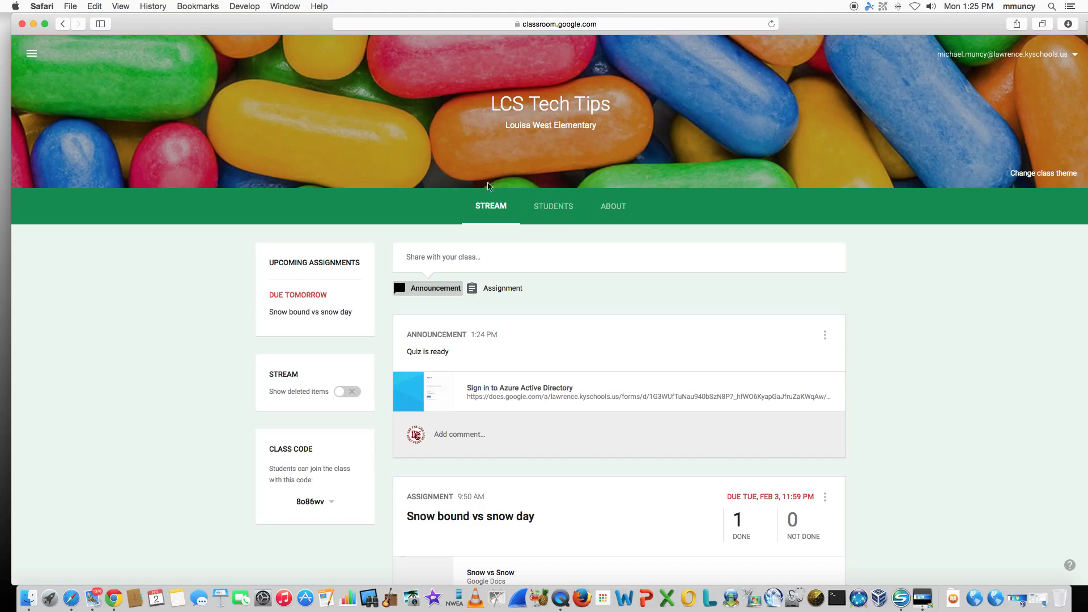
{"action": "left_click", "coordinate": [33, 53]}
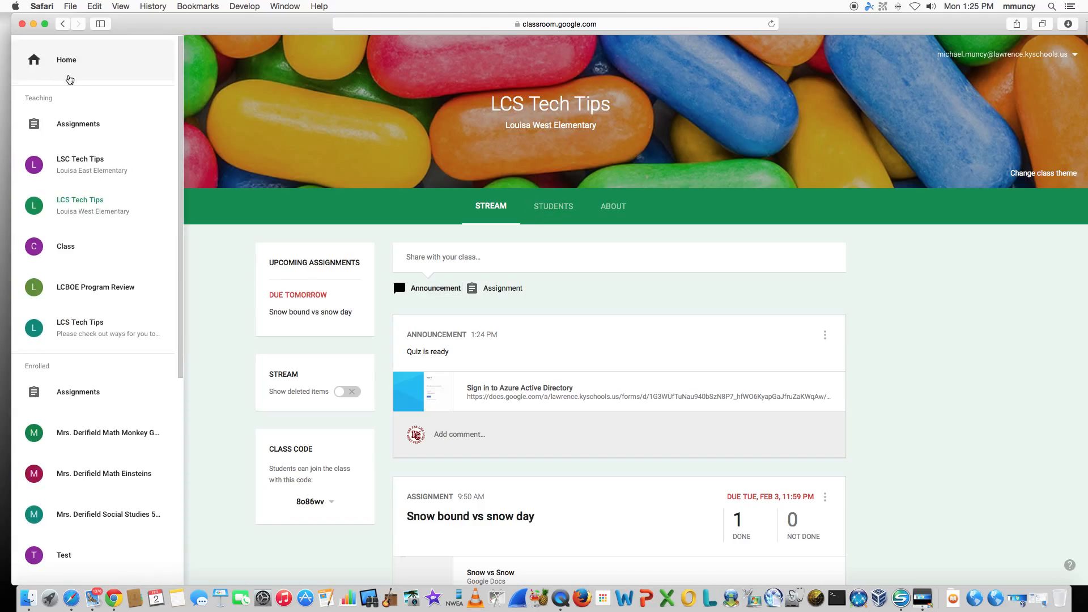
{"action": "left_click", "coordinate": [69, 79]}
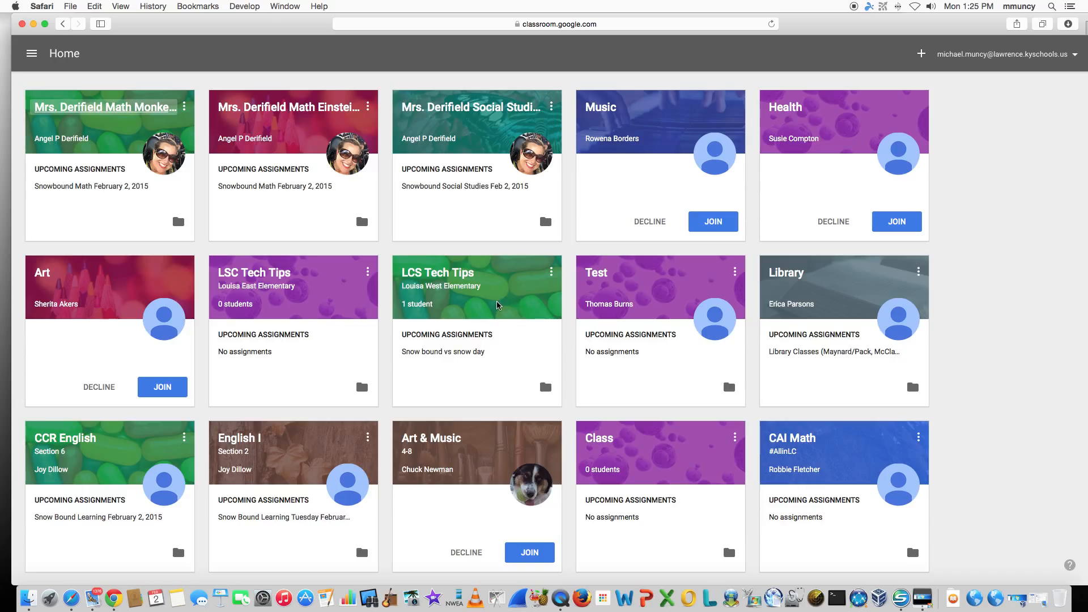
{"action": "left_click", "coordinate": [546, 388]}
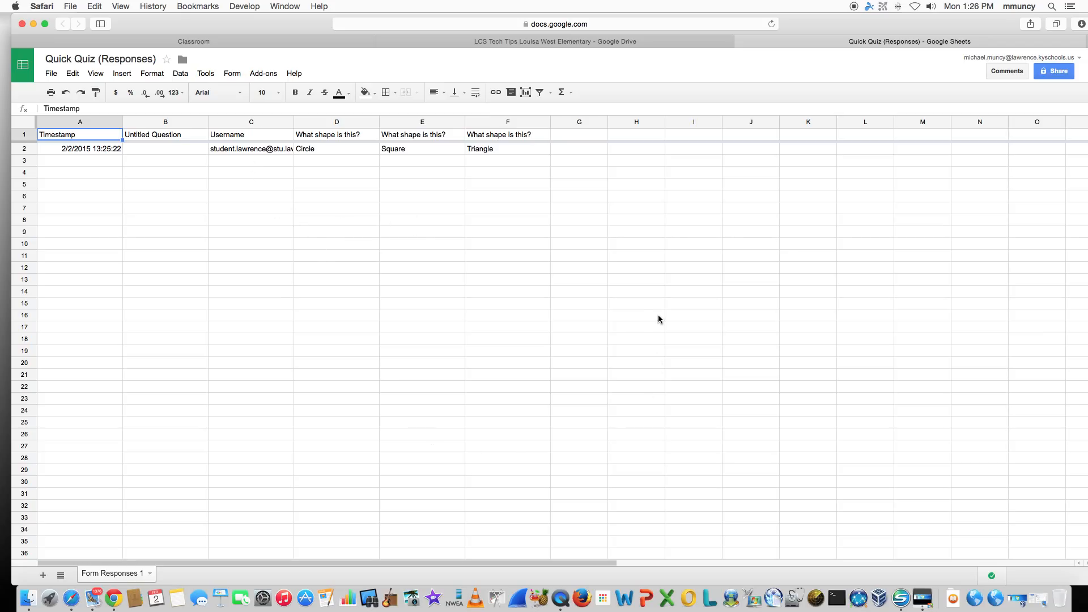
{"action": "left_click", "coordinate": [559, 600]}
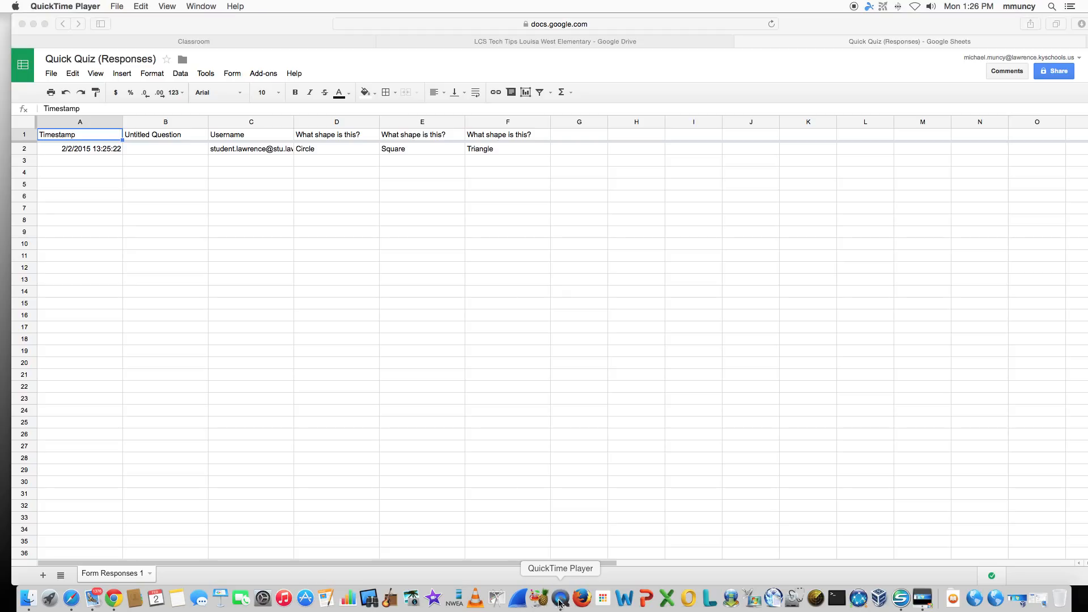